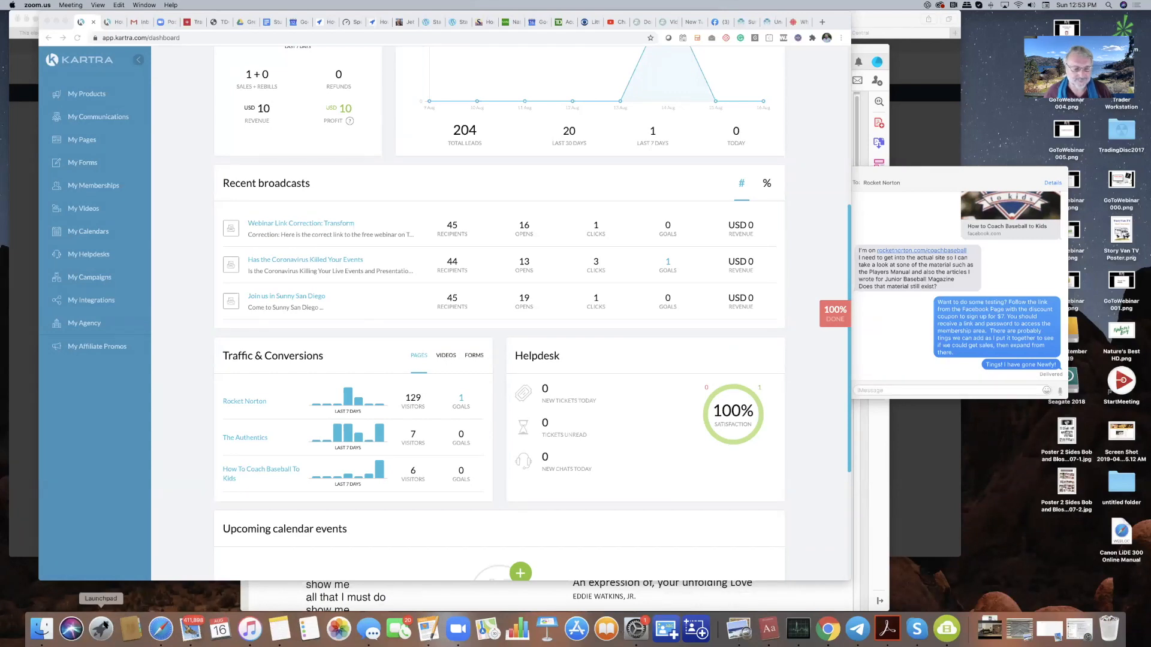
- Launch Final Cut Pro from Launchpad, opening the Unity of Nashville Aug 16 Service 1 project
left_click(102, 628)
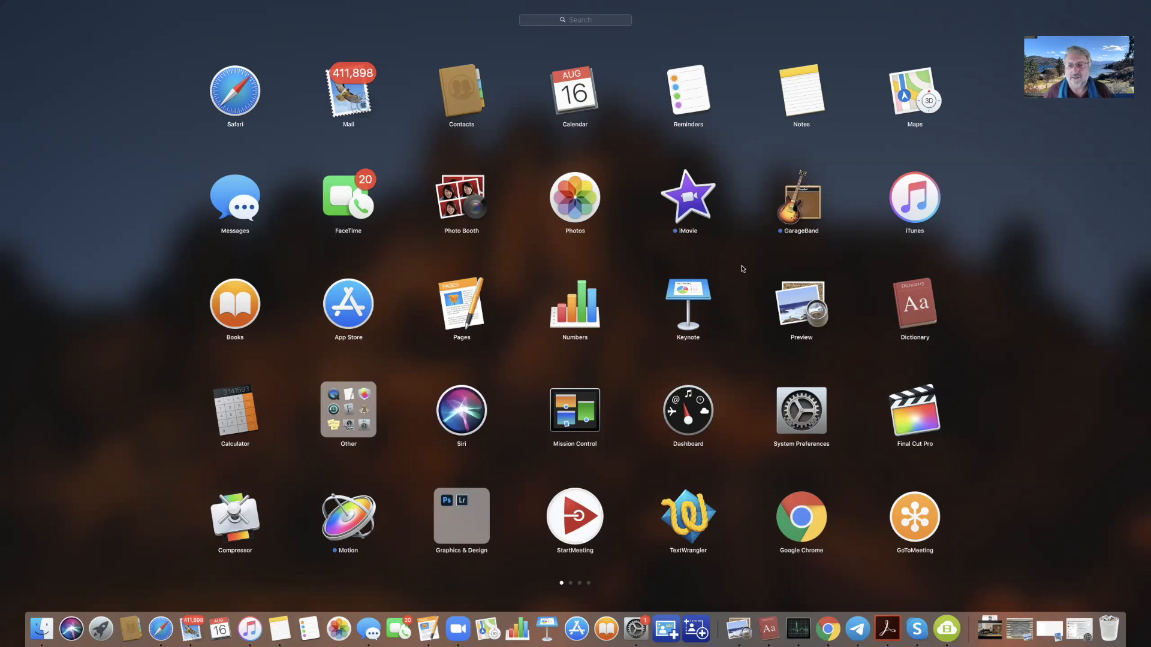
scroll(803, 242, "right", 5)
scroll(803, 243, "left", 5)
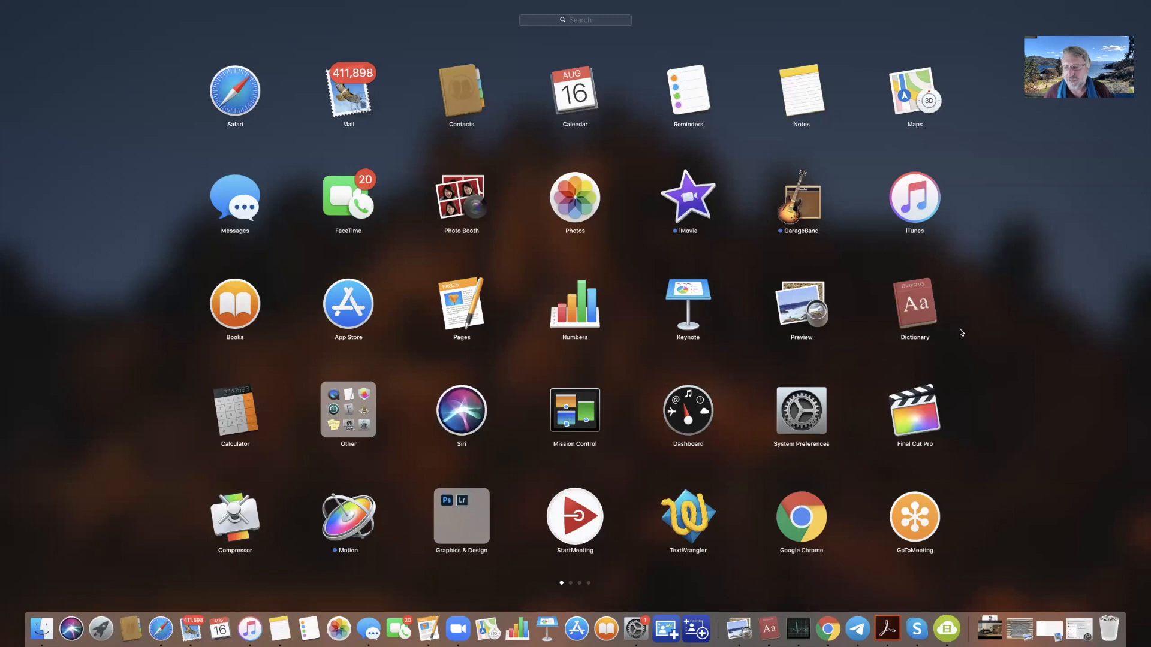
left_click(921, 418)
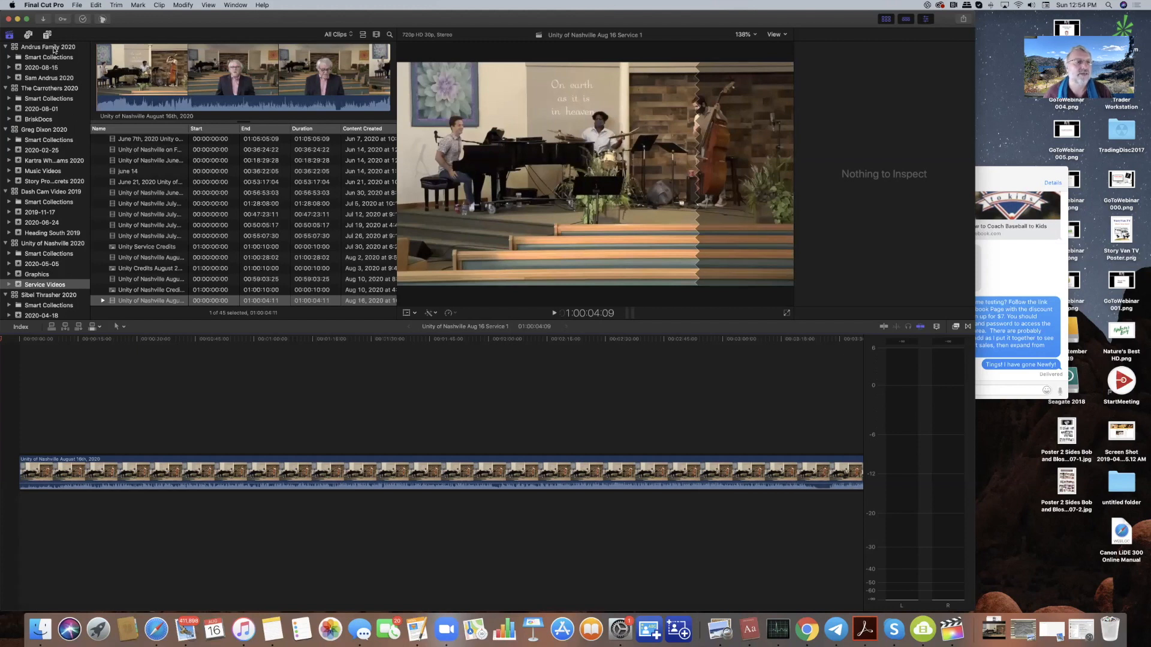
left_click(47, 79)
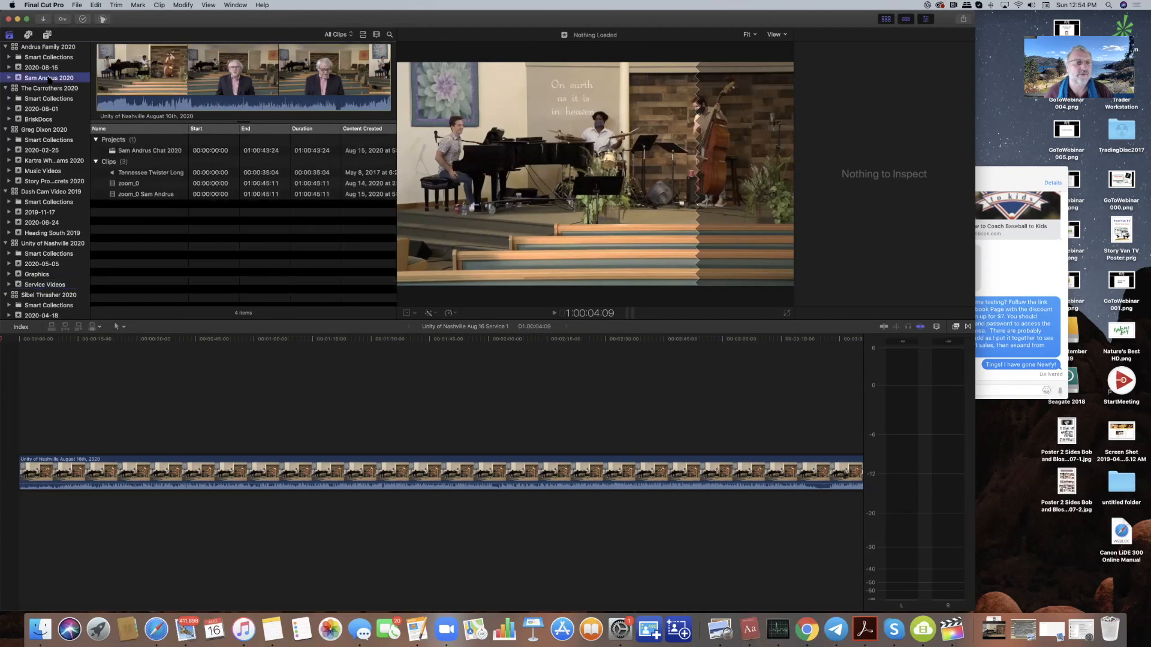
left_click(154, 152)
left_click(154, 152)
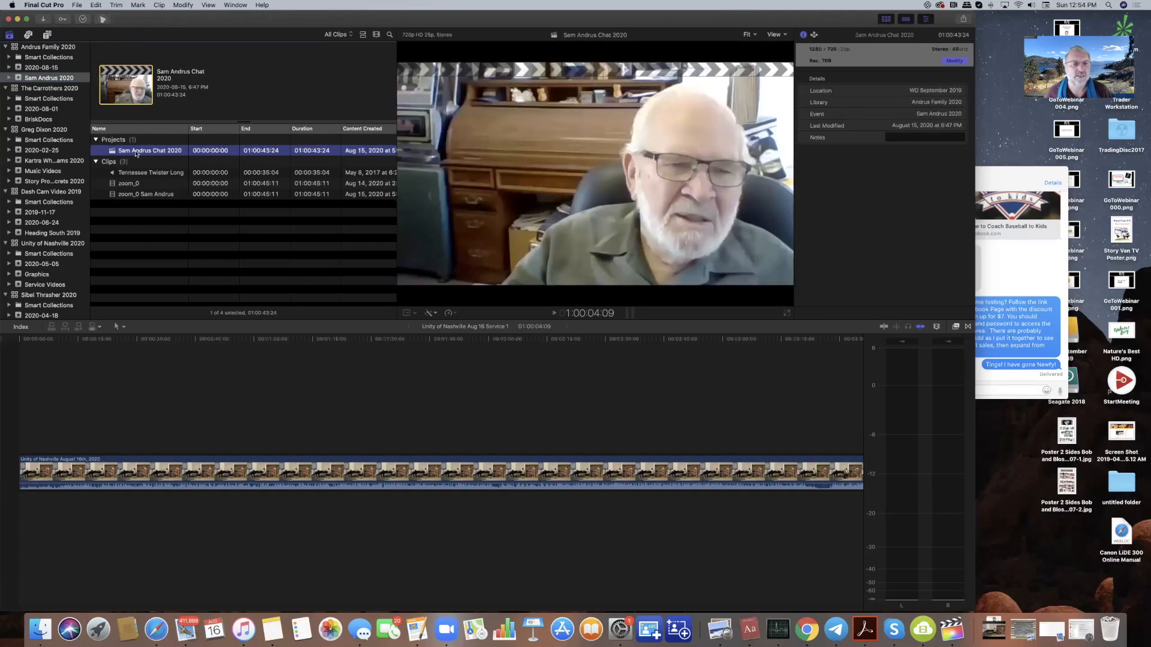
double_click(136, 154)
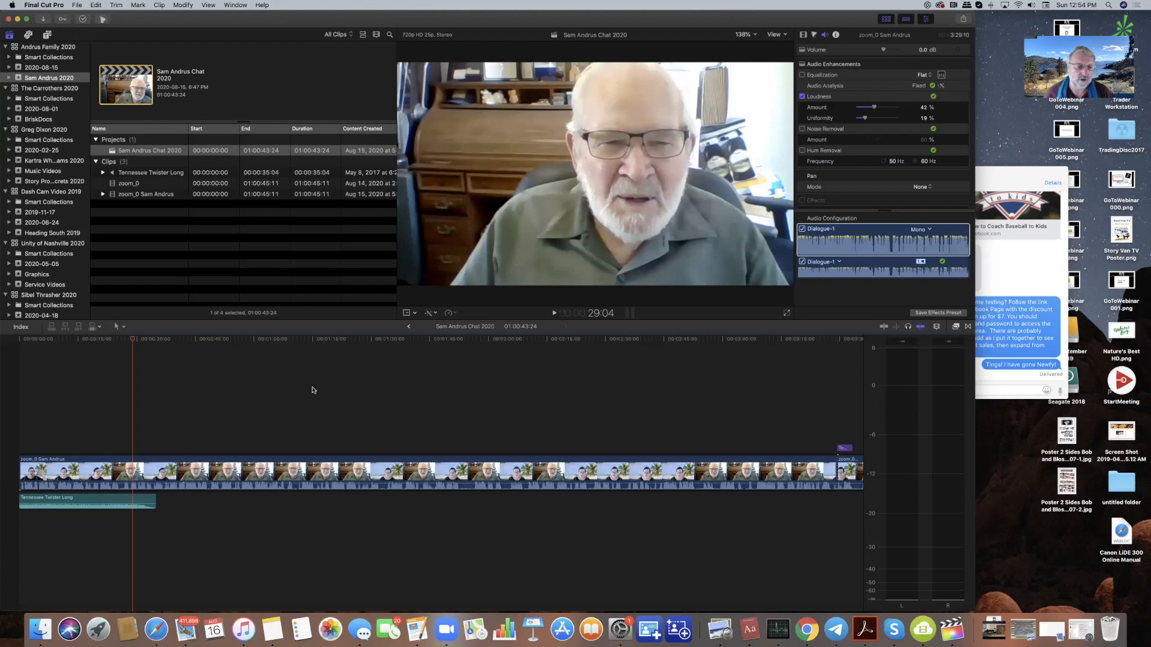
- Preview the interview from about 9 seconds and delete the Tennessee Twister Long music clip
left_click(55, 342)
key("space")
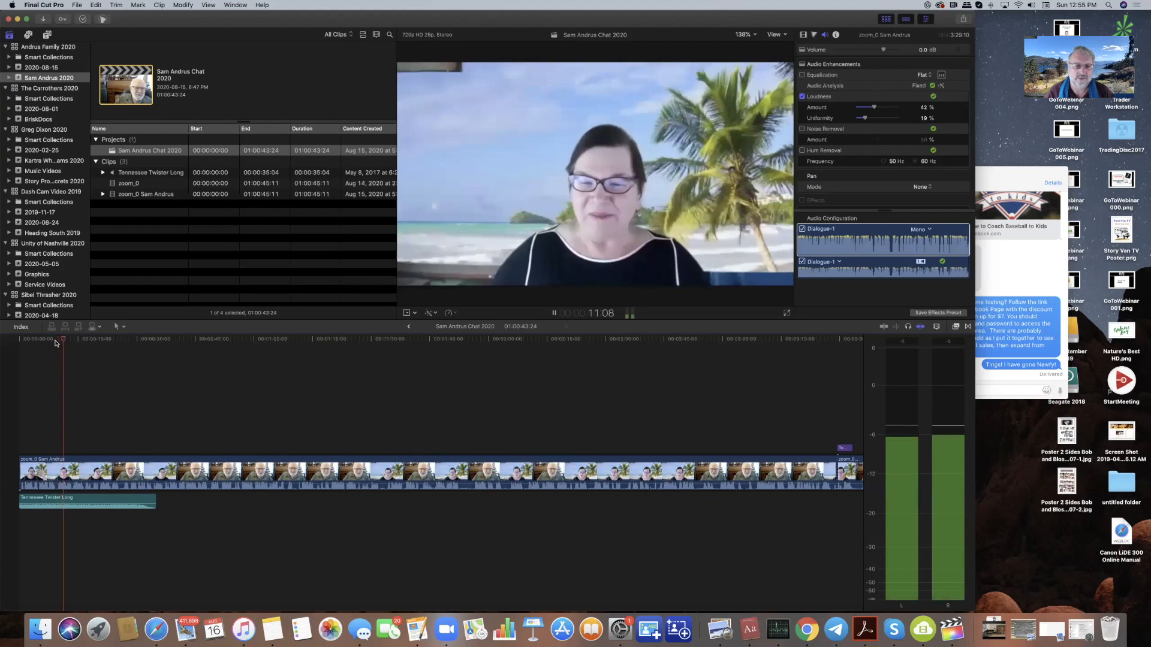
key("space")
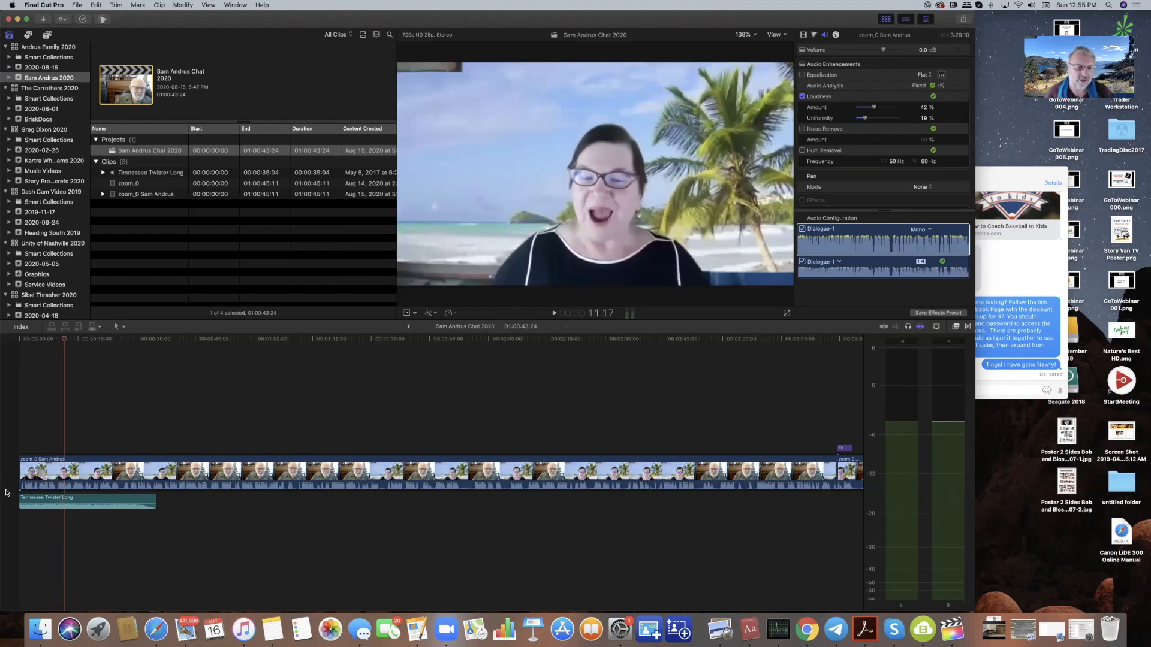
left_click(44, 502)
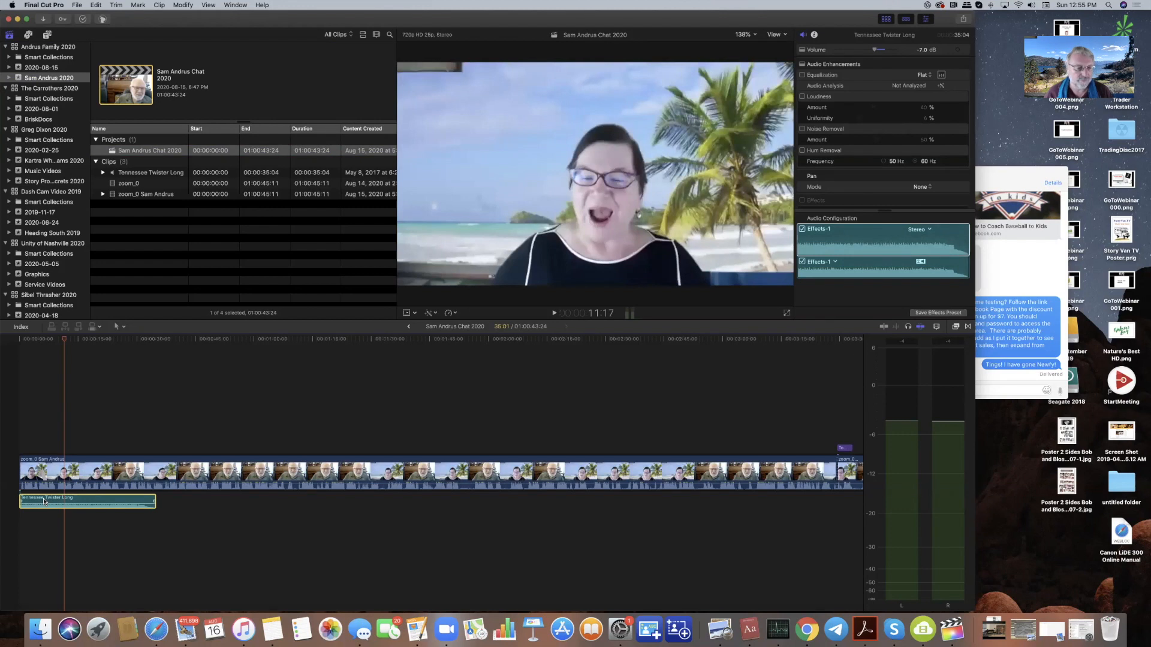
key("Delete")
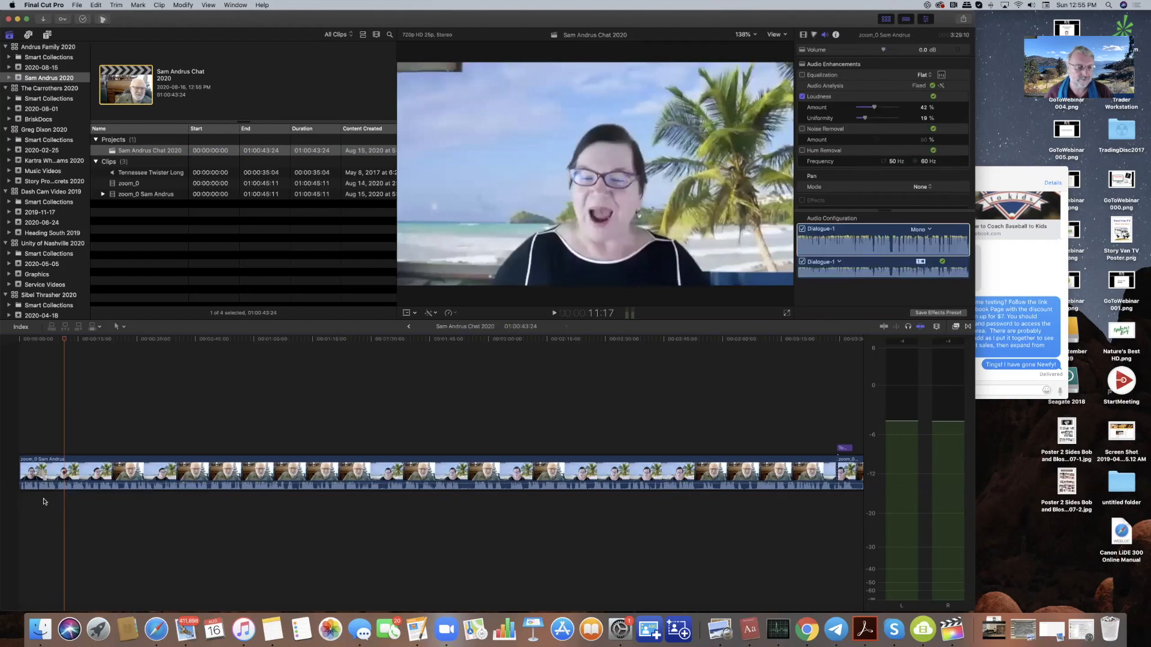
- Replay the interview without music, park the playhead near 11 seconds, and show the installed titles
key("space")
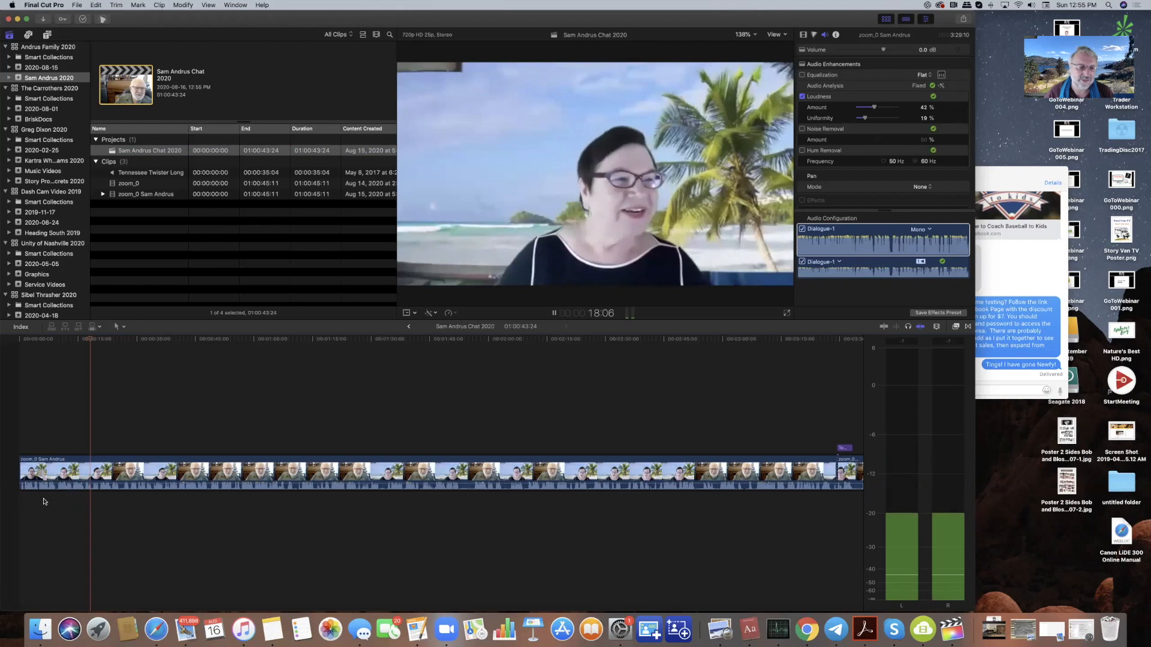
key("space")
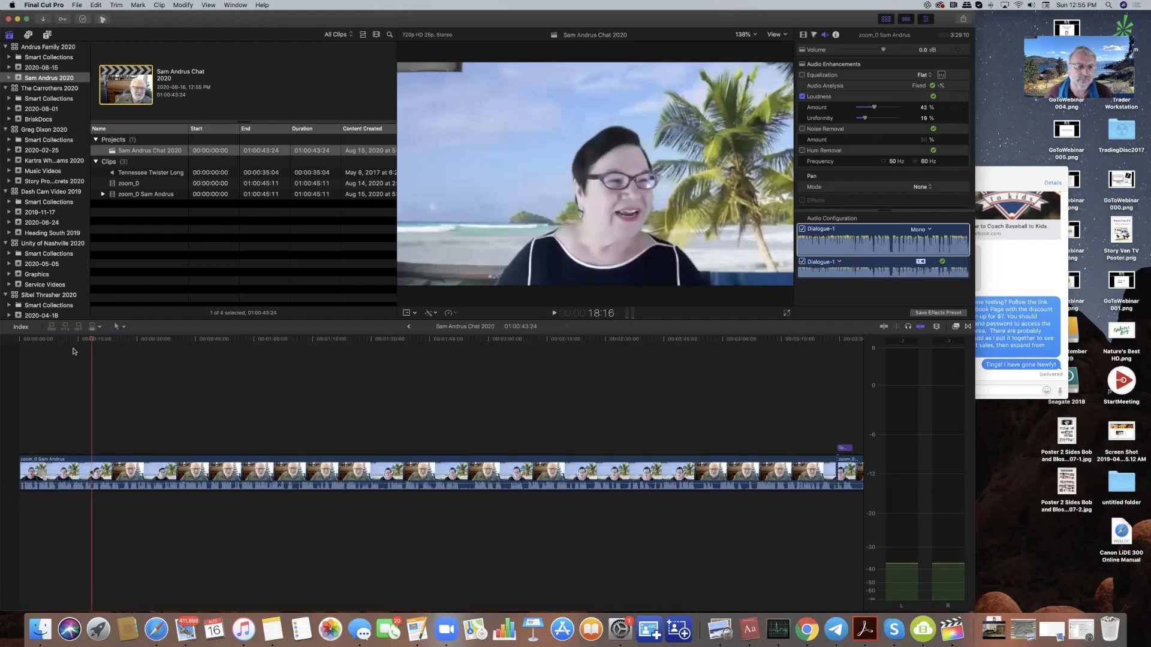
left_click(76, 339)
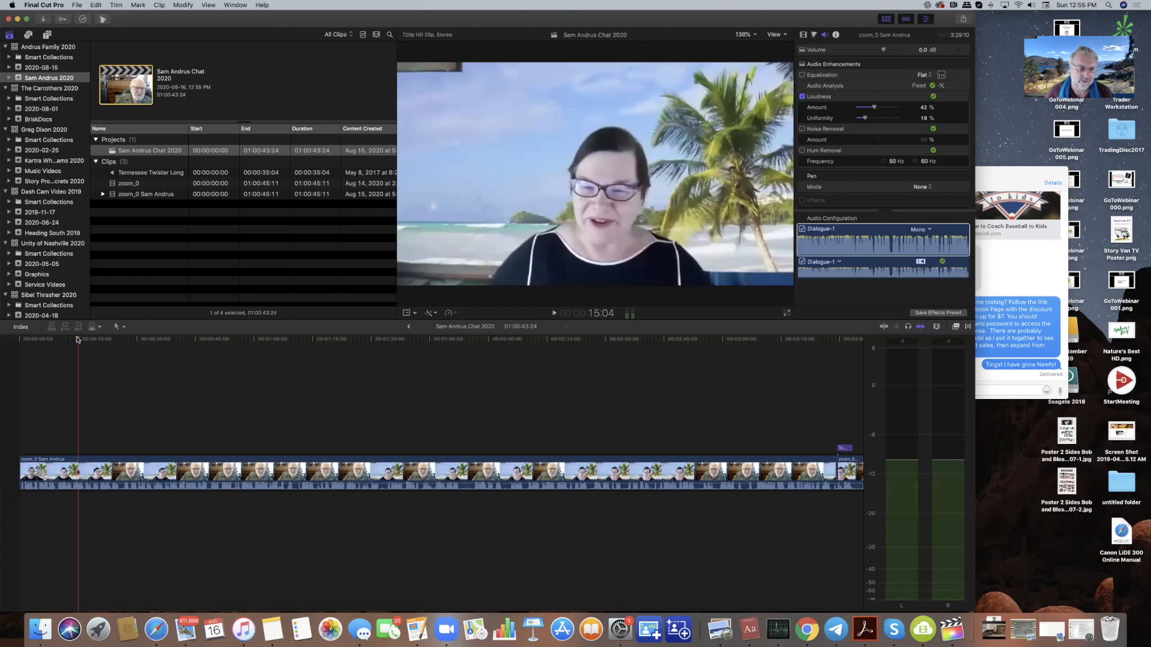
left_click(65, 340)
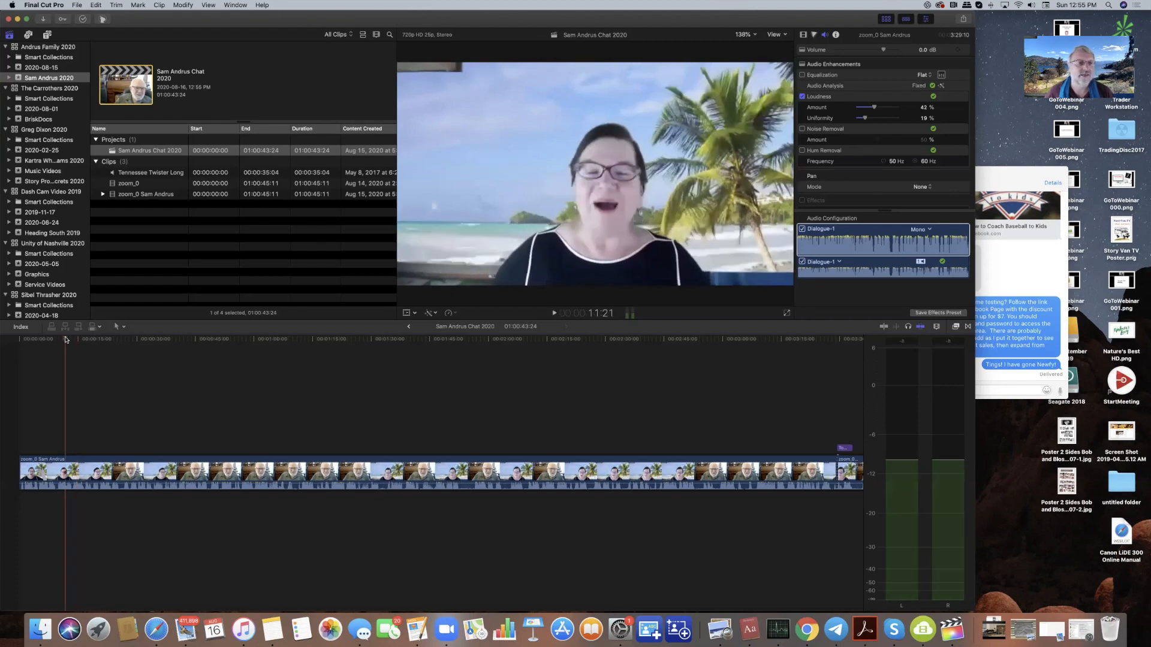
left_click(47, 35)
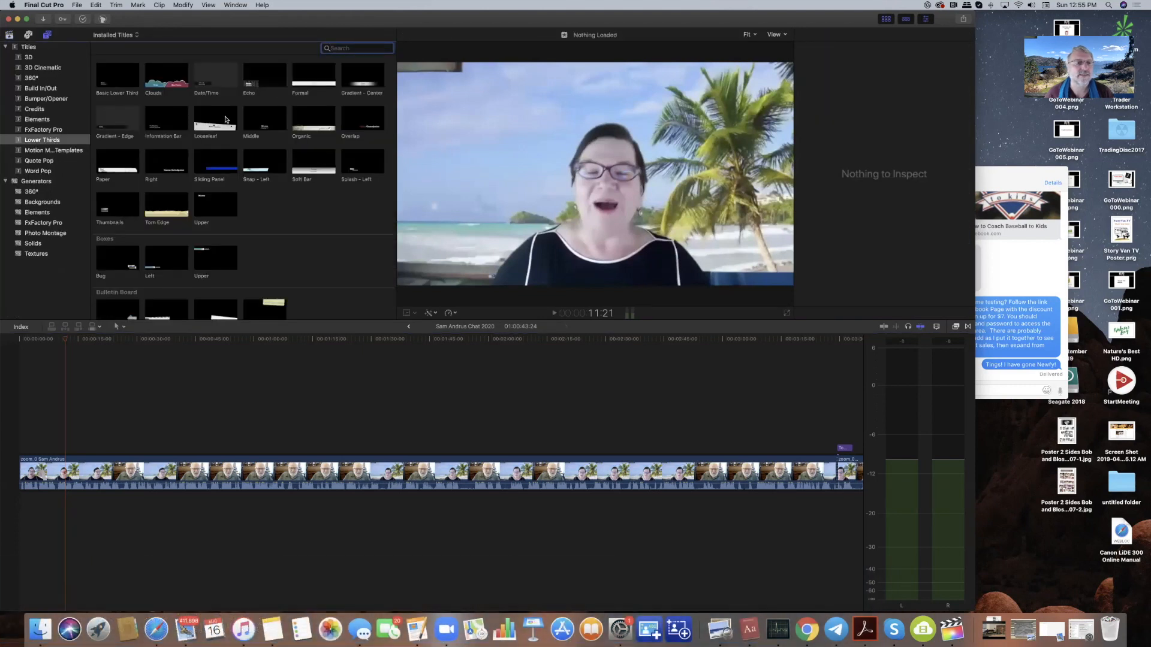
- Place the Gradient - Edge lower-third title above the start of the interview clip
left_click(124, 121)
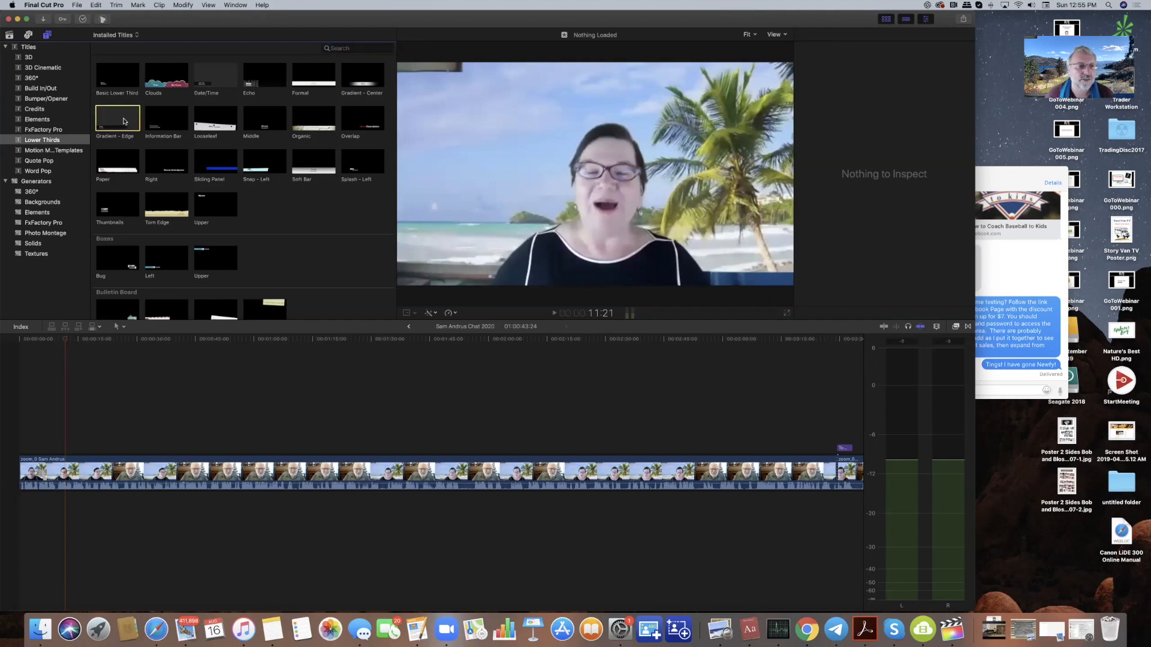
left_click_drag(124, 121, 78, 451)
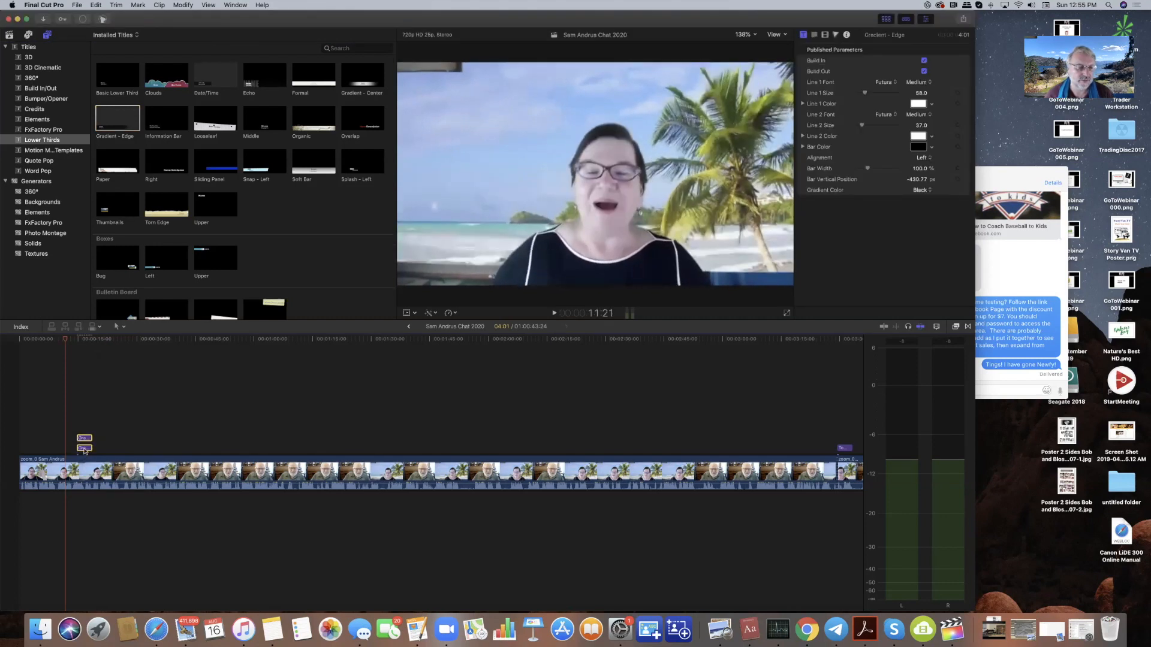
left_click_drag(83, 449, 81, 449)
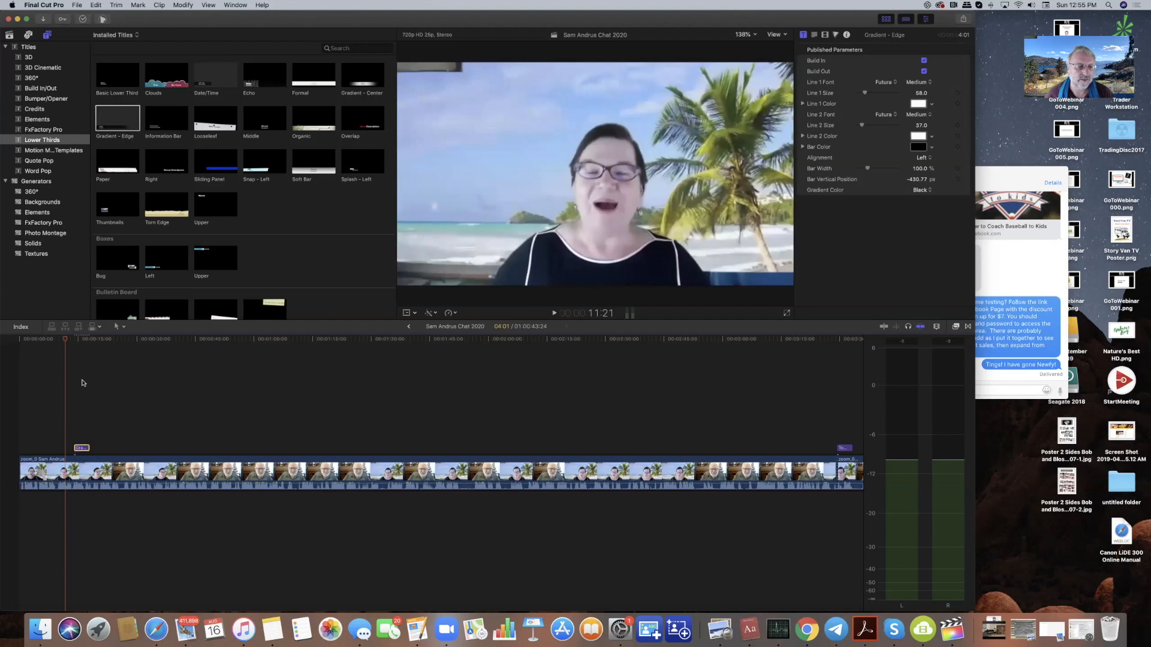
left_click(78, 339)
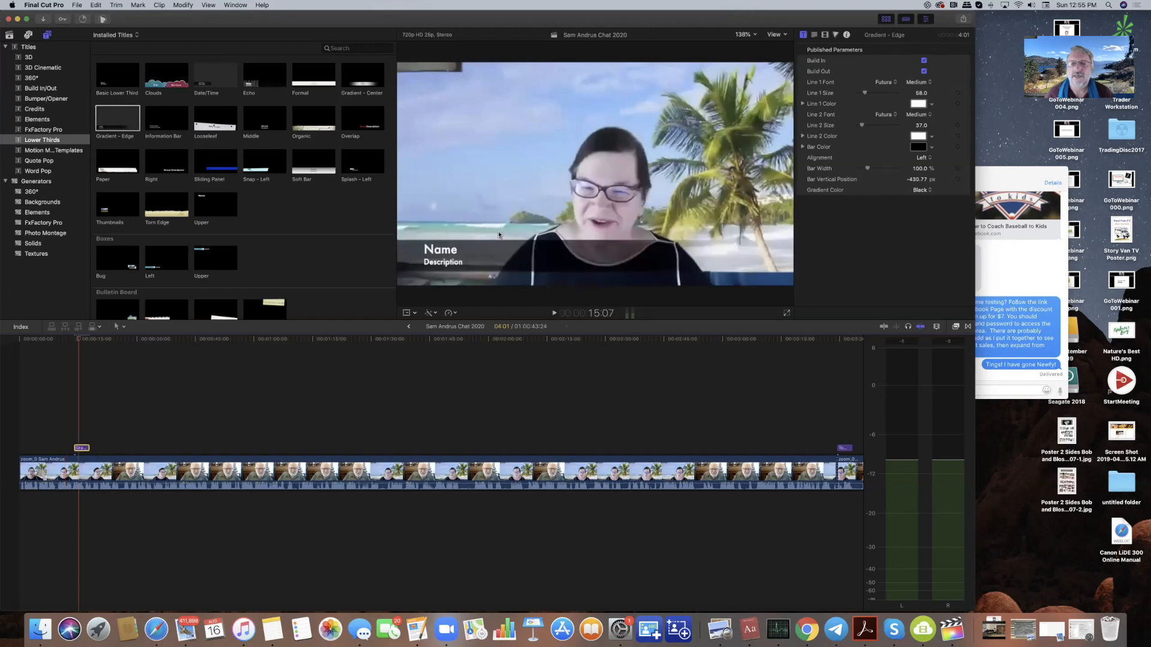
left_click(451, 251)
- Replace the title's Name placeholder with the guest's name
left_click(814, 35)
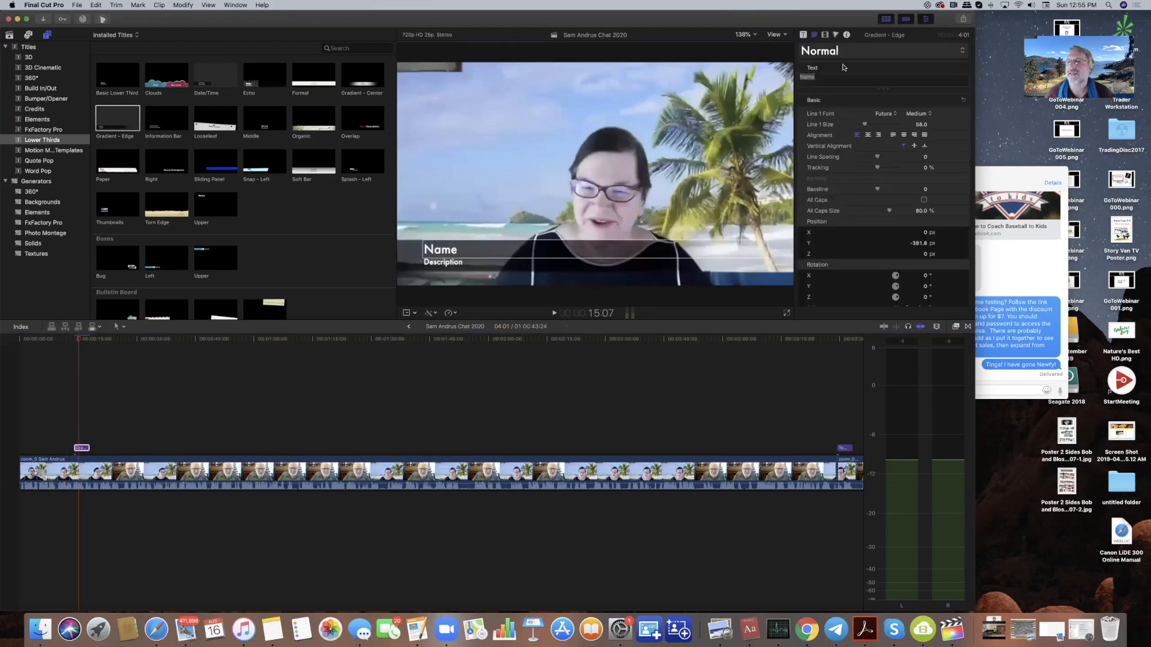
left_click_drag(829, 76, 795, 77)
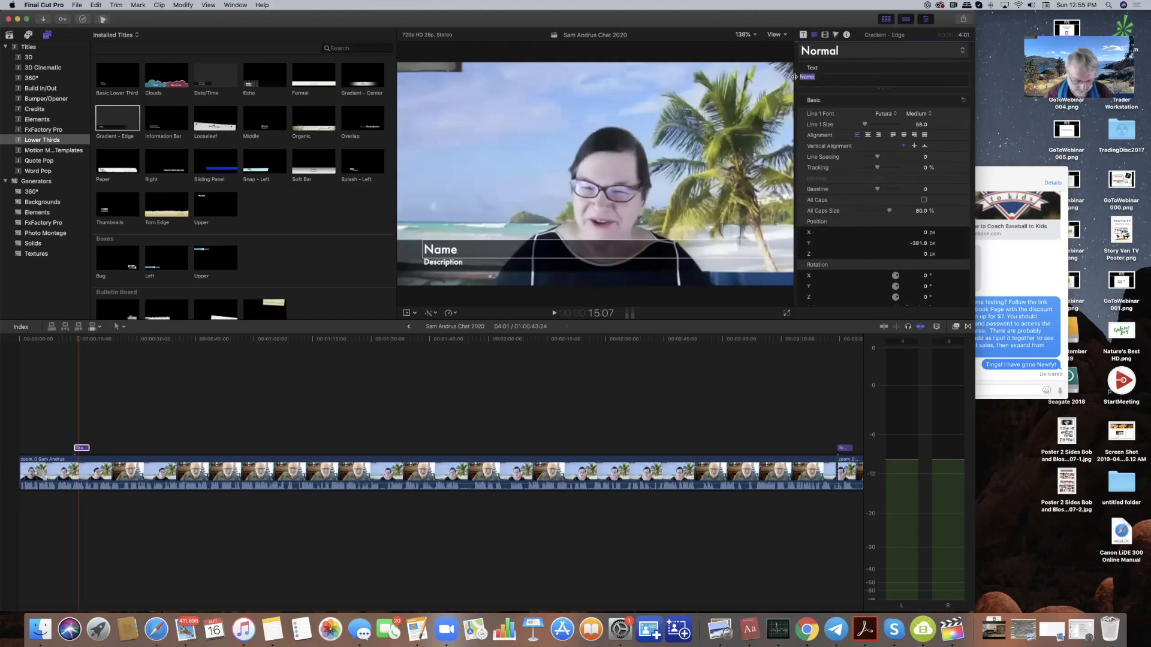
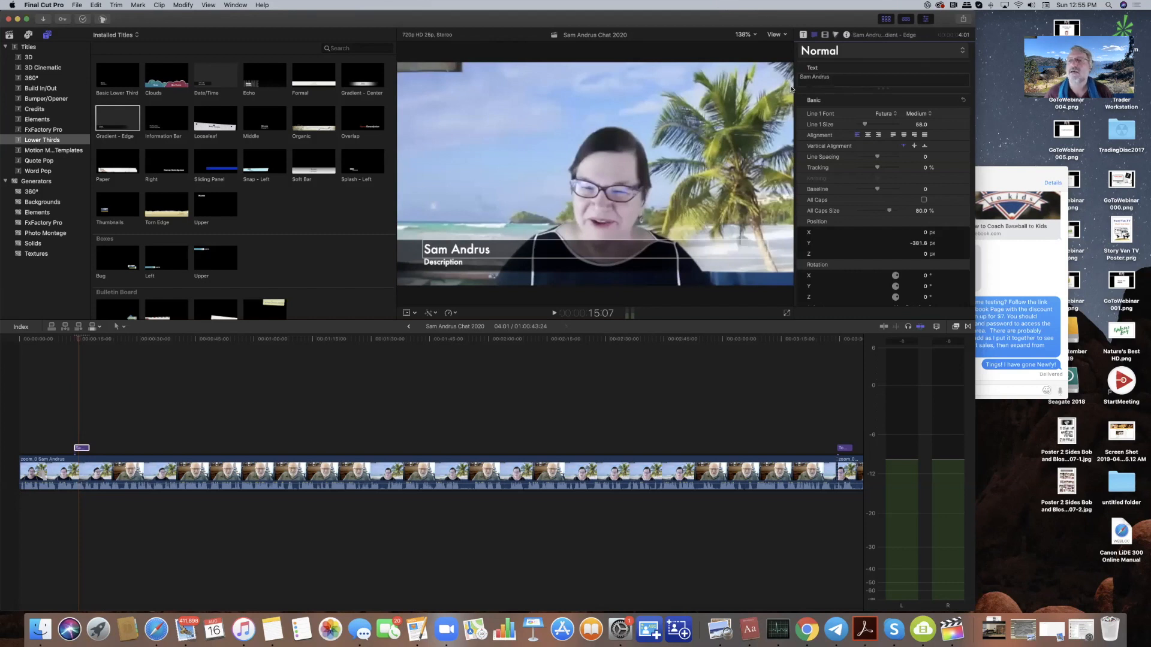
- Change the Description line to 'The Sugar Story' and show the title's published parameters
left_click_drag(472, 267, 473, 267)
double_click(803, 76)
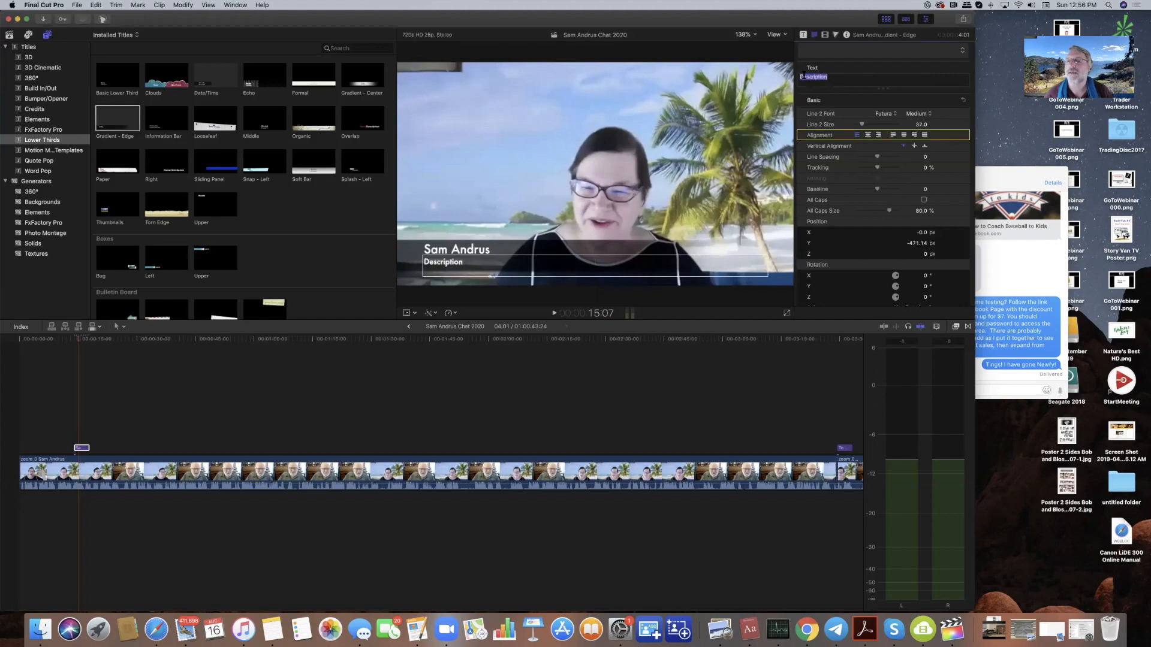
key("BackSpace")
type("The Sugar ")
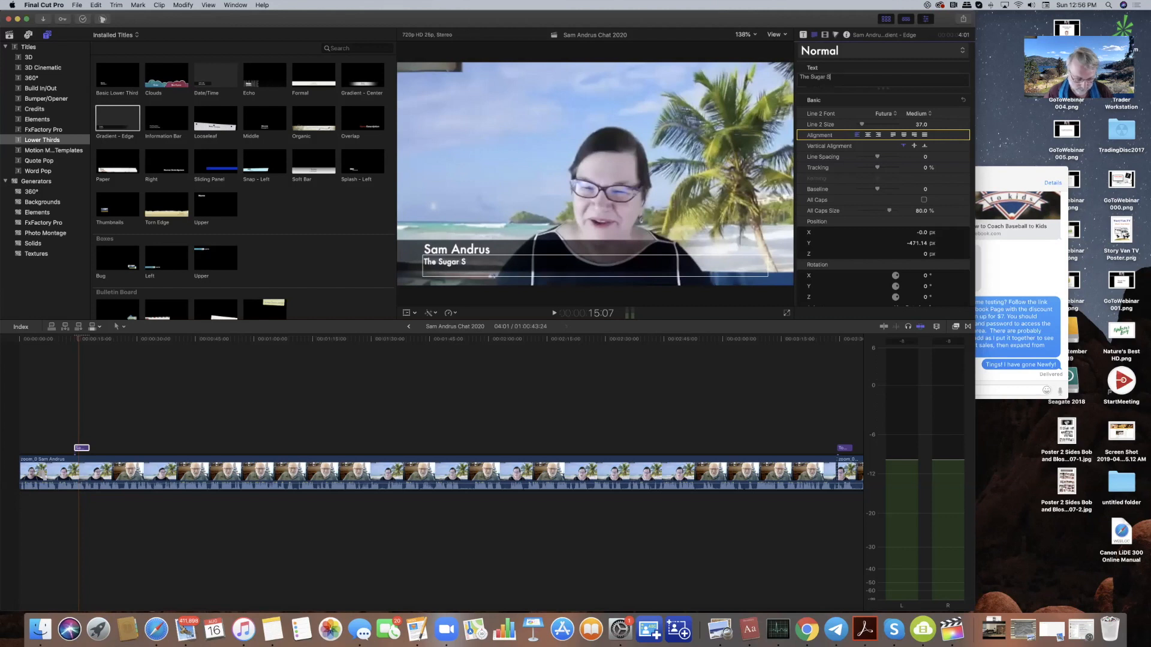
type("Story")
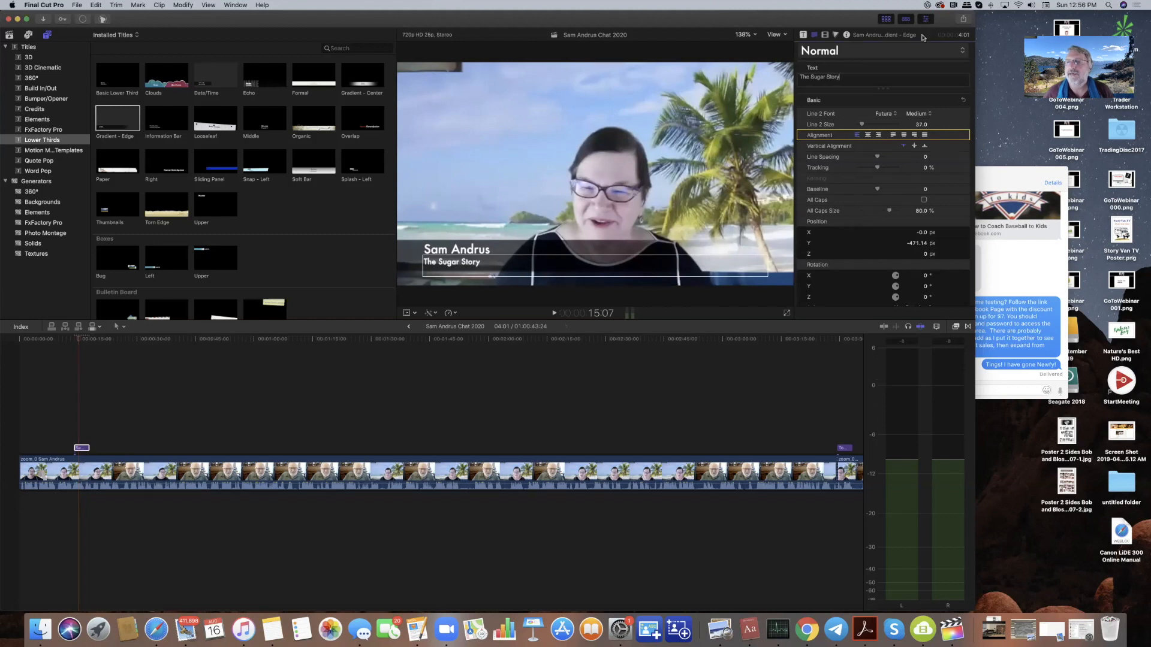
left_click(803, 36)
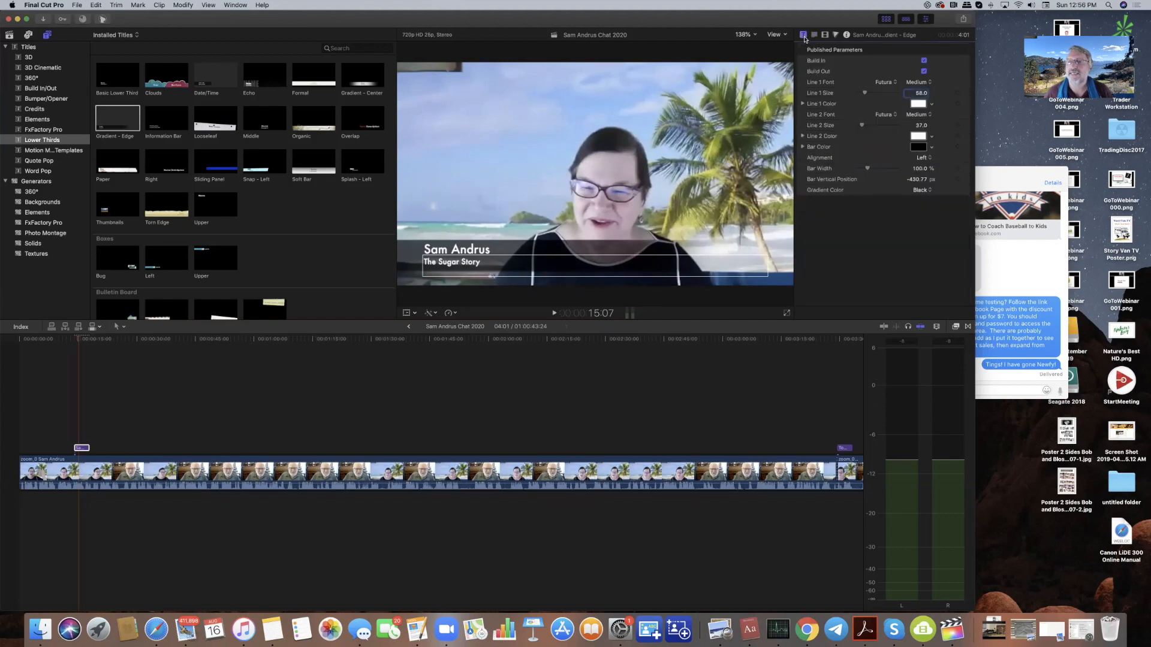
- Set the lower-third bar colour to the Ocean crayon, after trying Midnight and the other picker modes
left_click(918, 147)
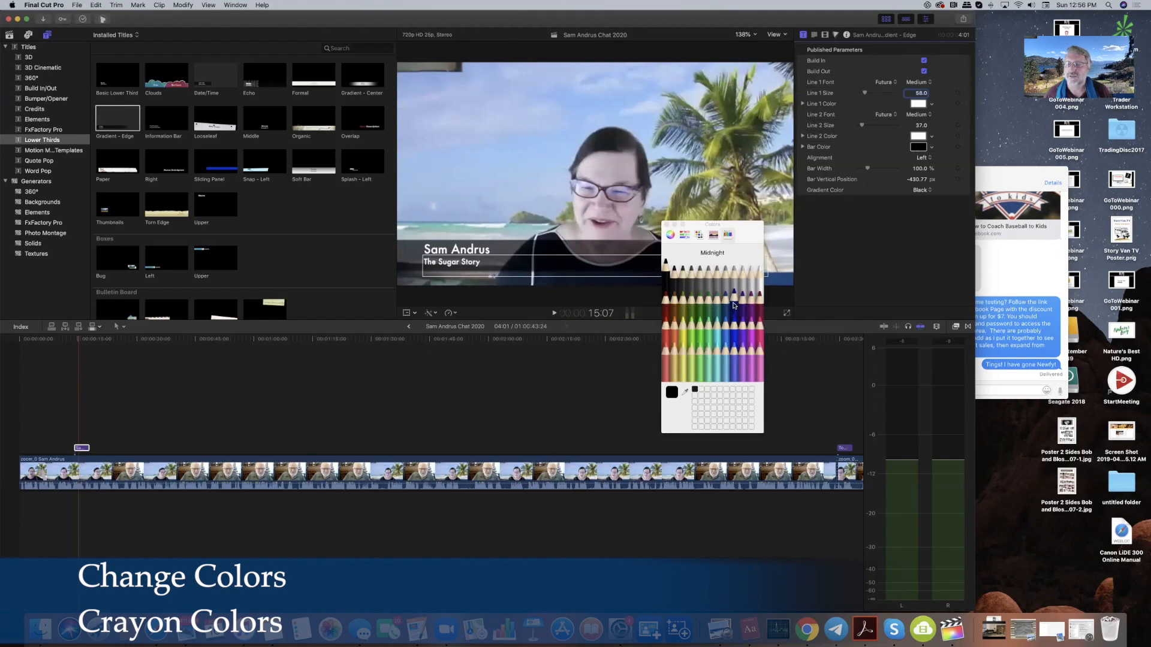
left_click(735, 303)
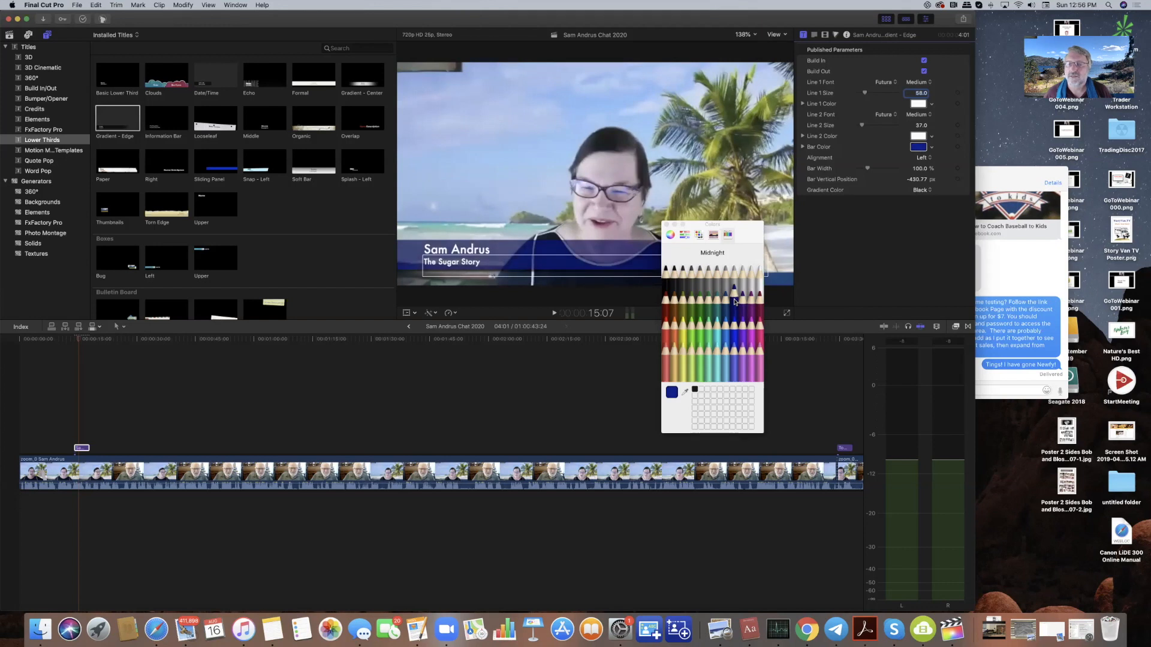
left_click(727, 302)
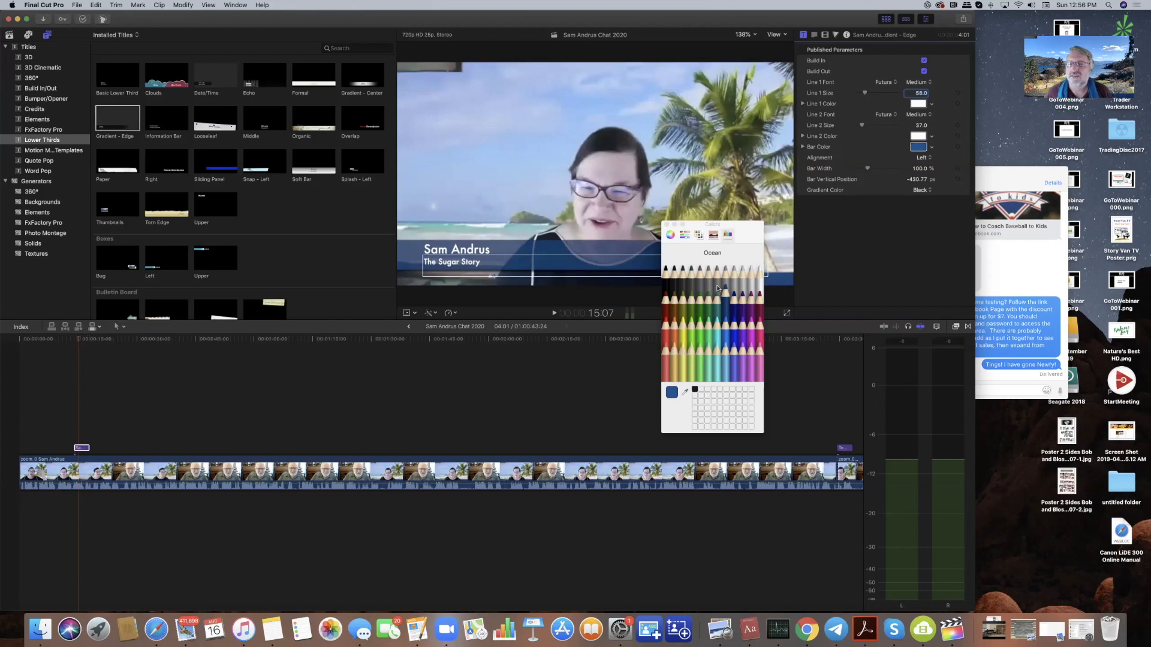
left_click(699, 235)
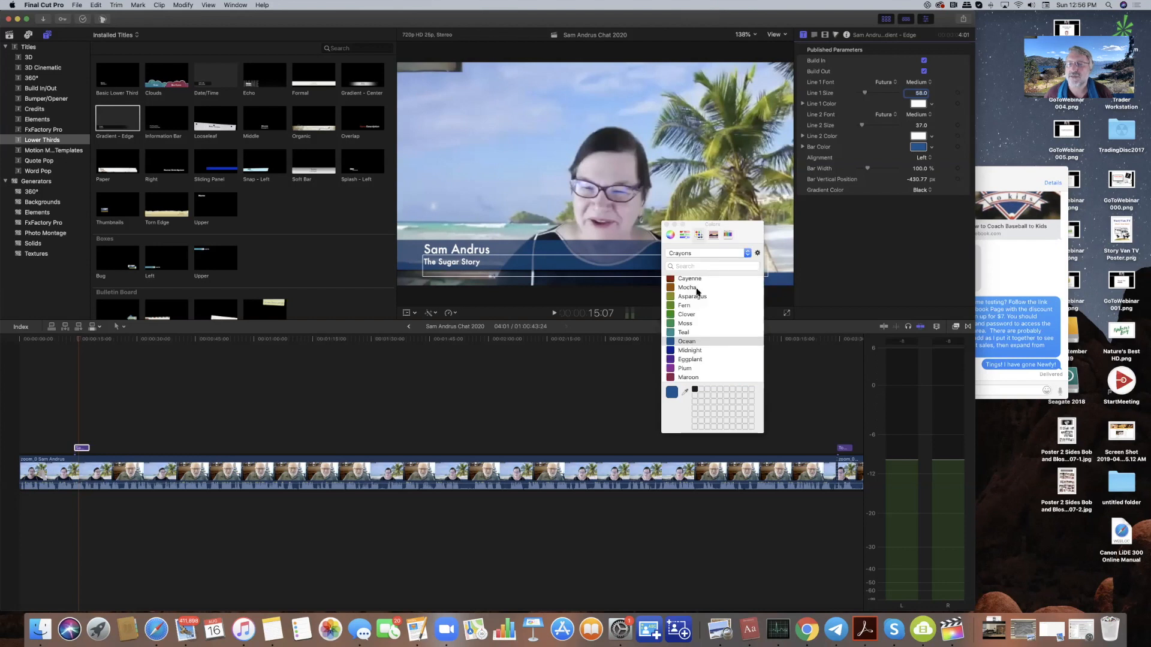
left_click(685, 235)
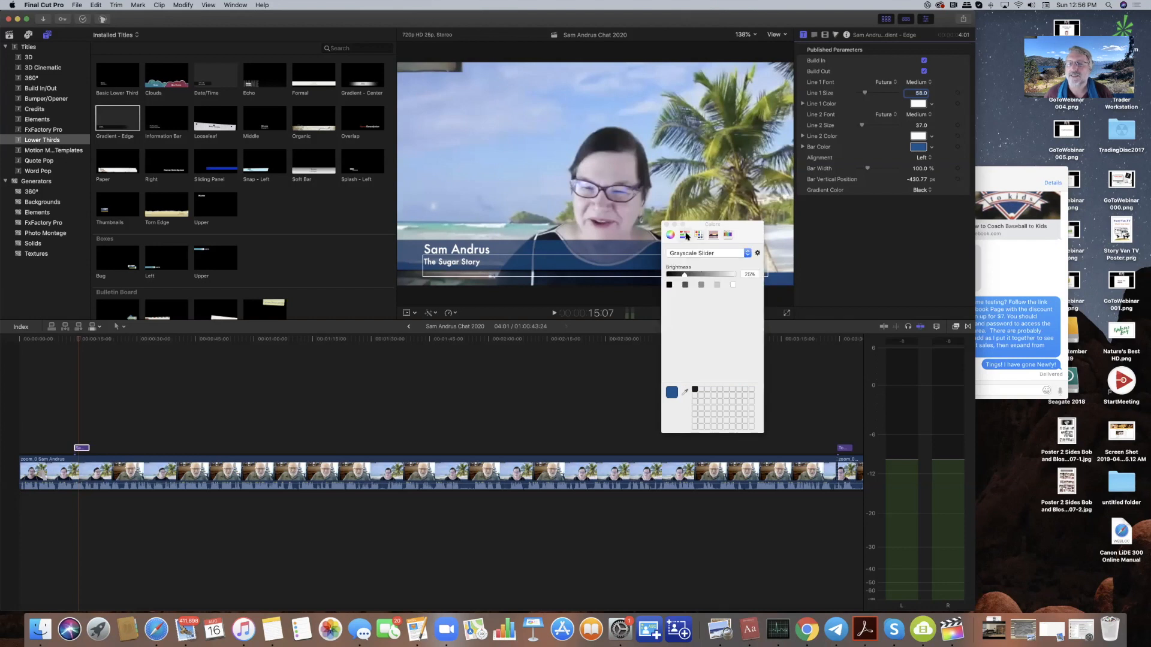
left_click(670, 236)
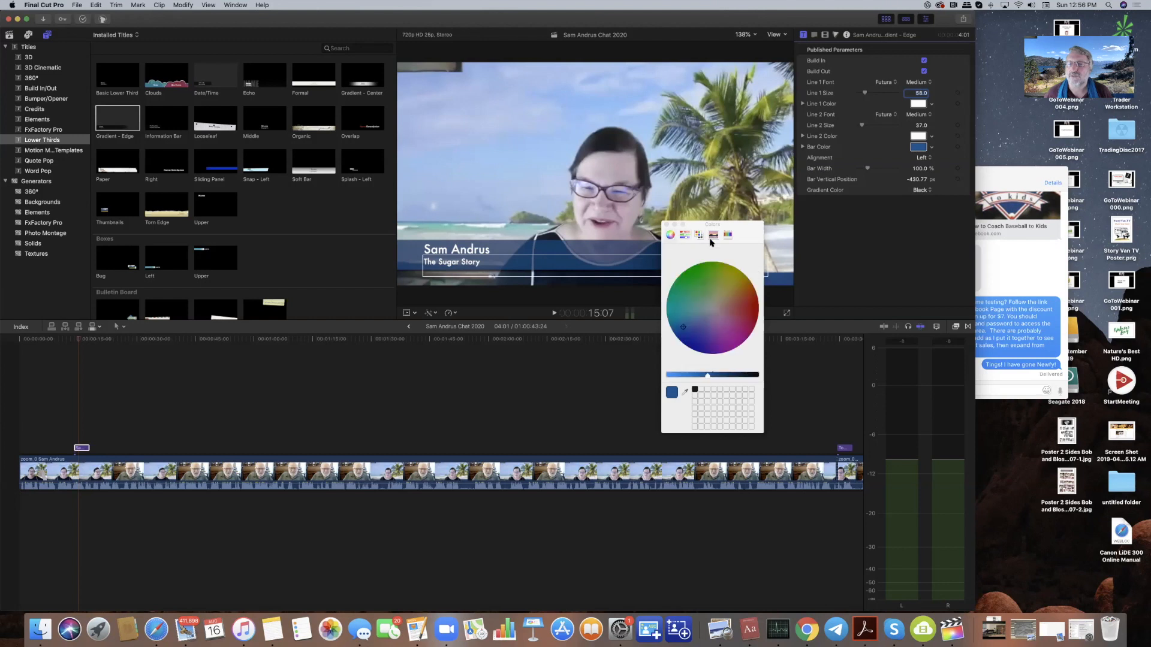
left_click(728, 235)
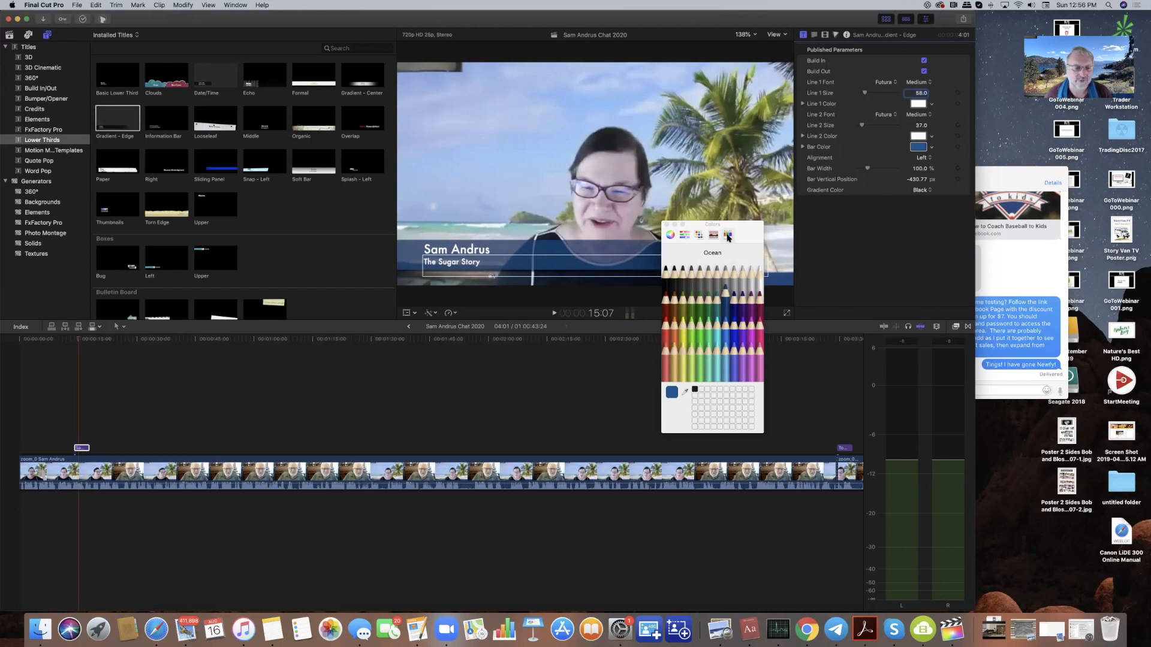
- Preview the blue lower third from where it appears in the interview
left_click(418, 378)
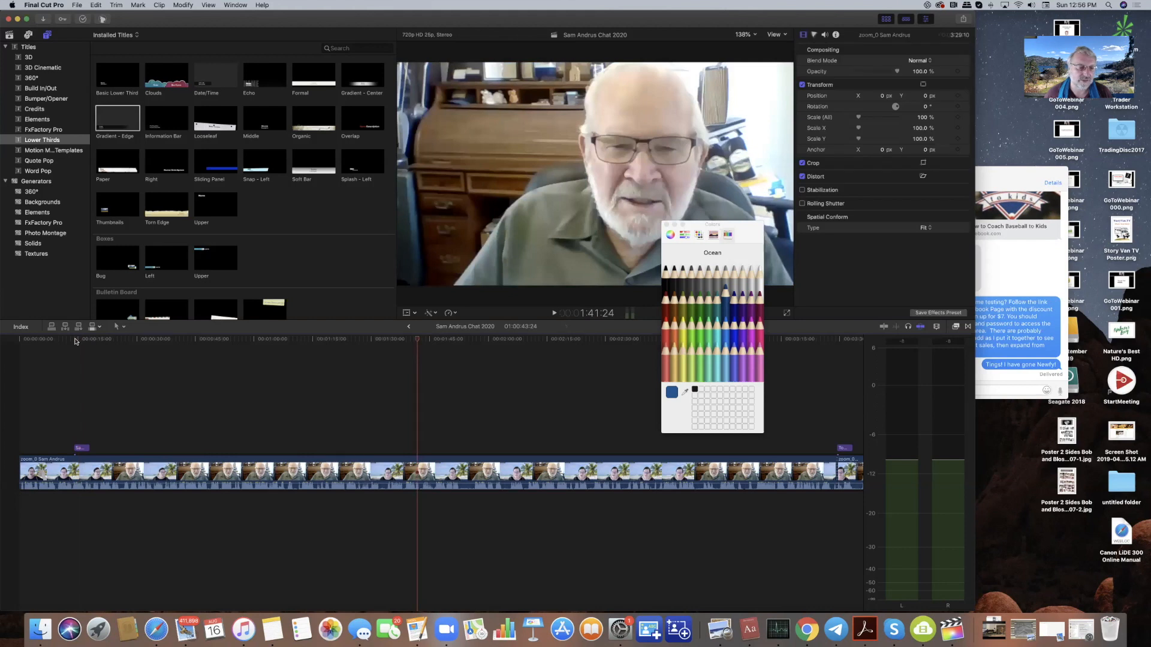
left_click(75, 341)
key("space")
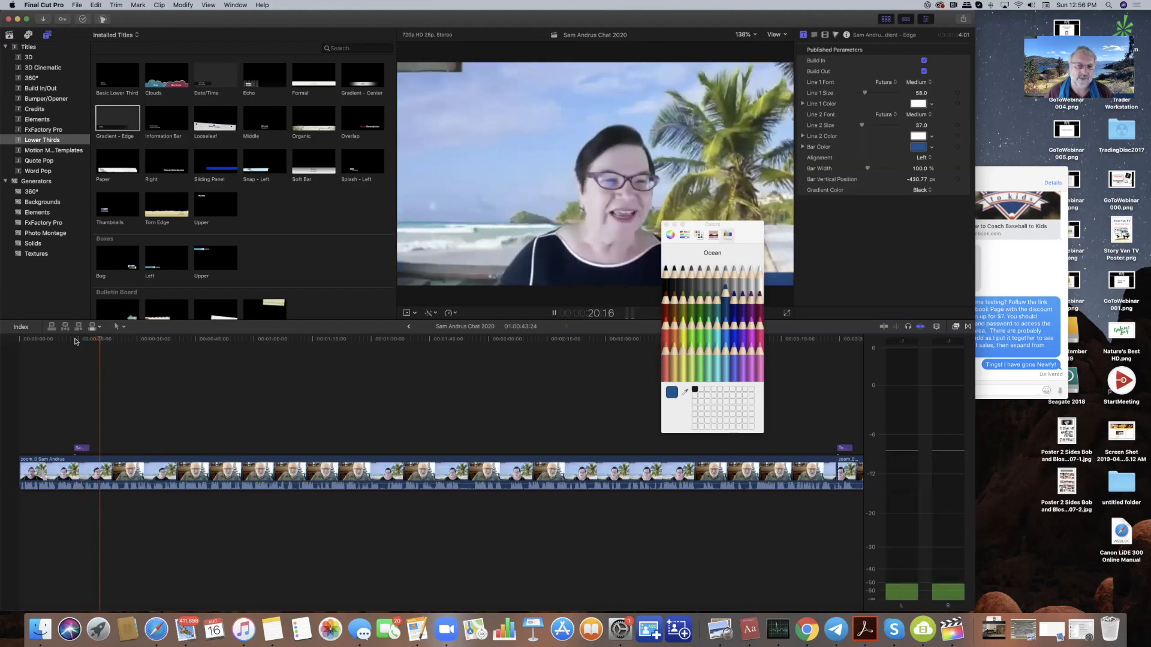
key("space")
- Lengthen the title clip to 5:08 on the timeline and replay it
left_click(94, 401)
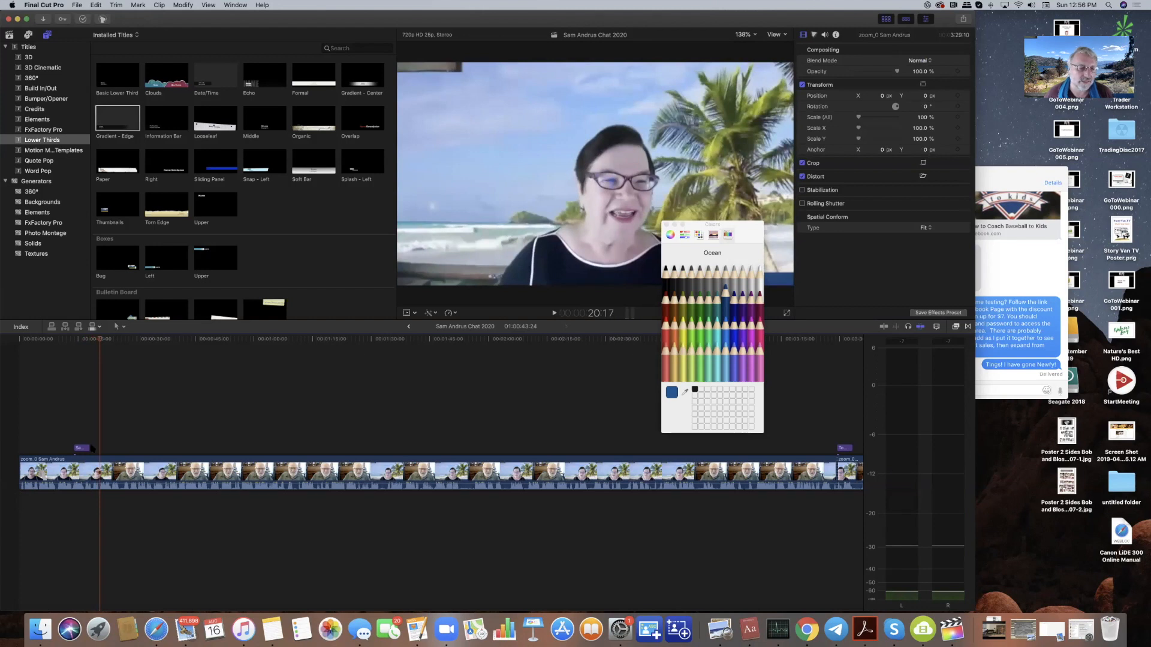
left_click_drag(88, 448, 93, 448)
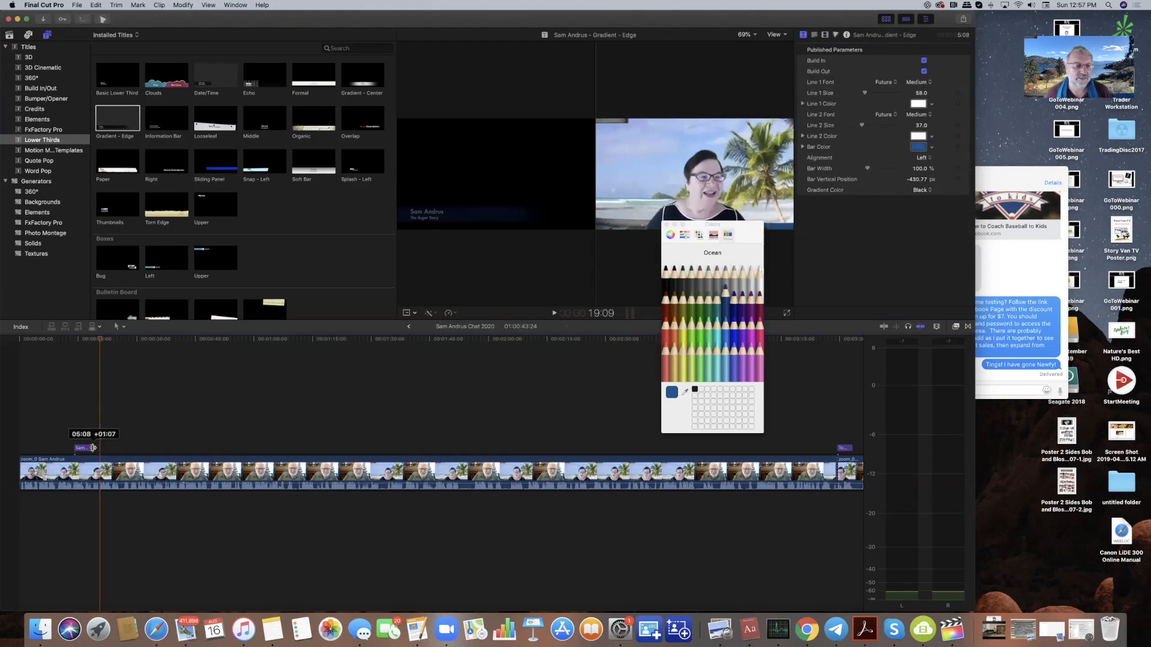
left_click_drag(93, 448, 93, 447)
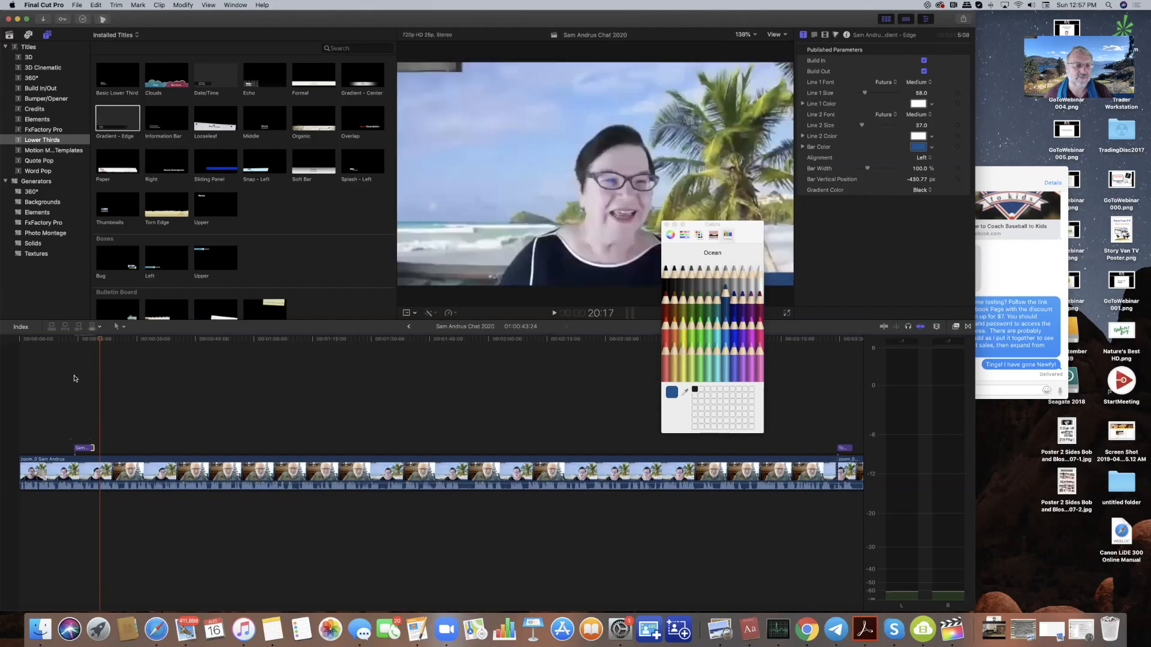
left_click(76, 344)
key("space")
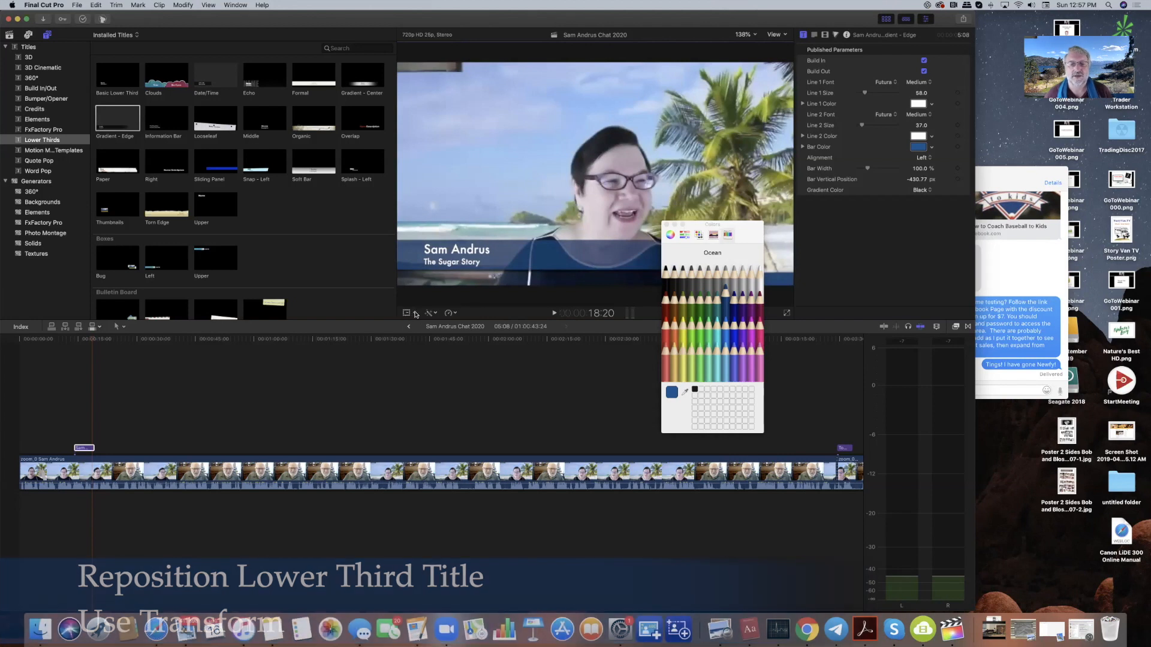
- Move the lower third down to Y -47 px with the viewer's Transform control, then replay
left_click(414, 312)
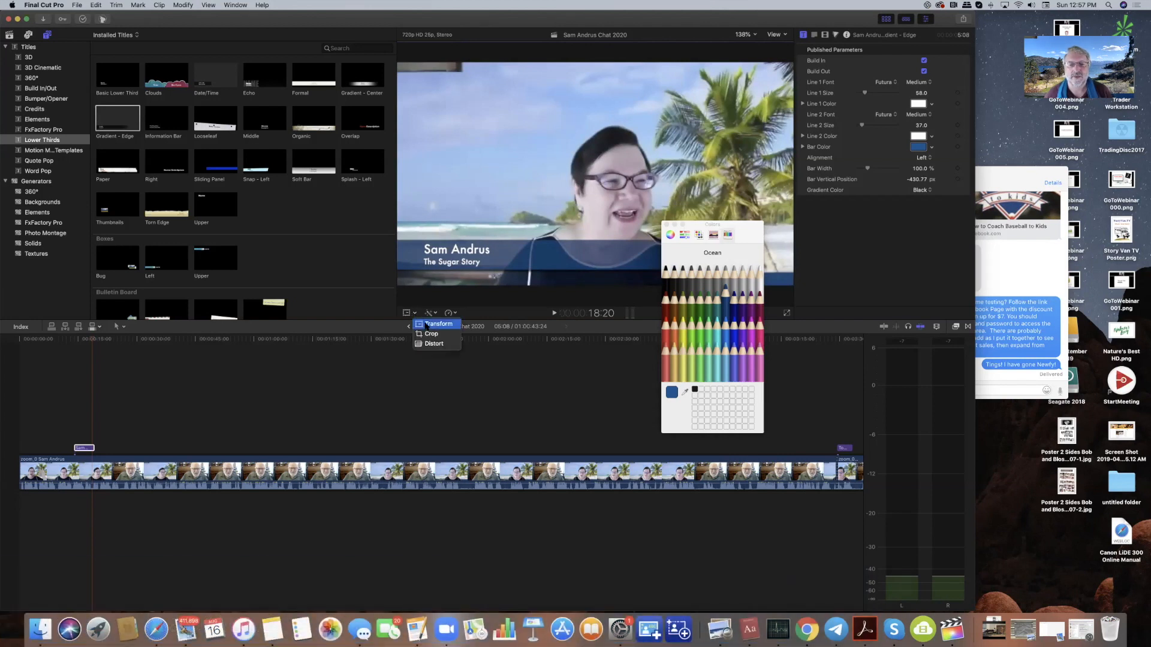
left_click(425, 325)
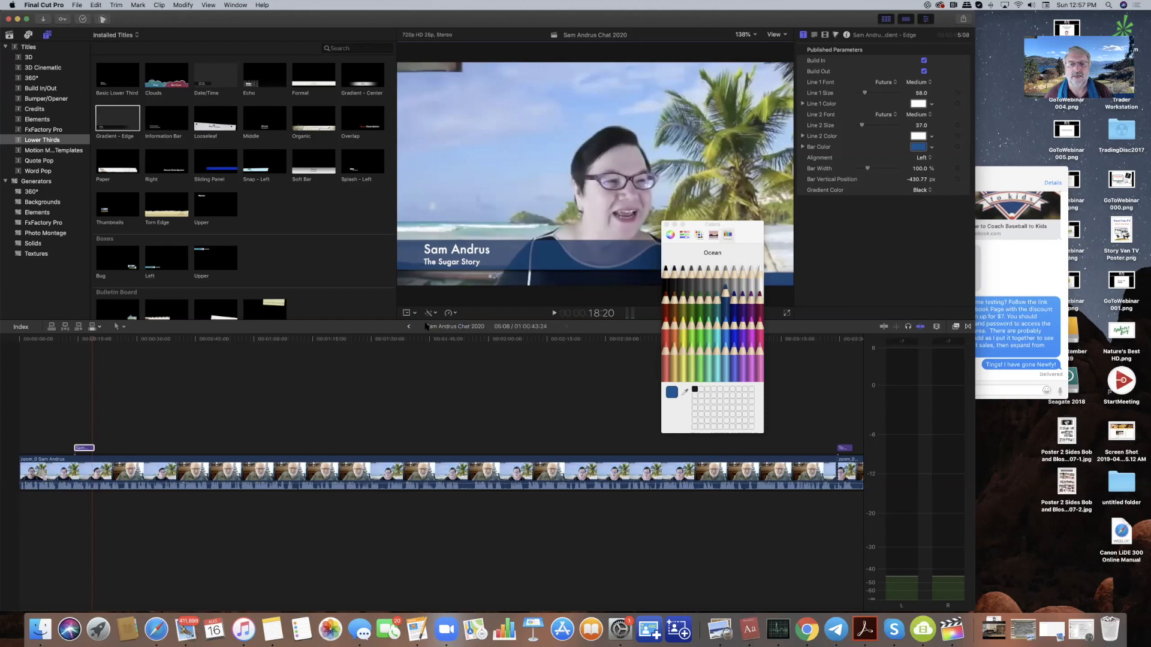
left_click(595, 175)
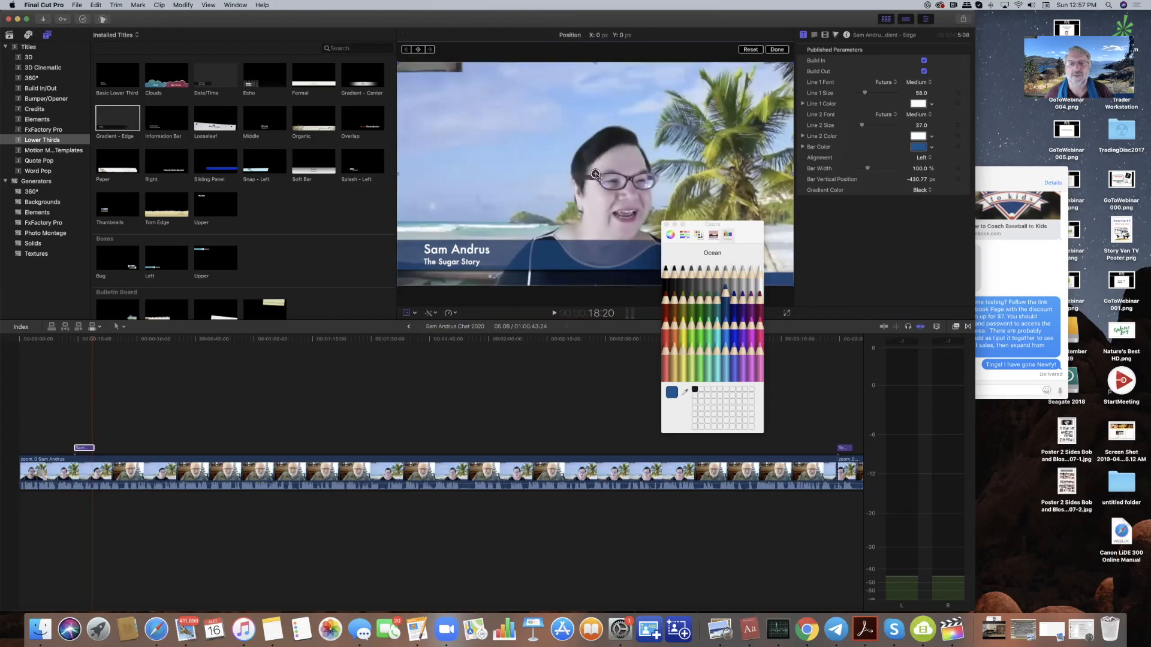
left_click_drag(595, 174, 595, 188)
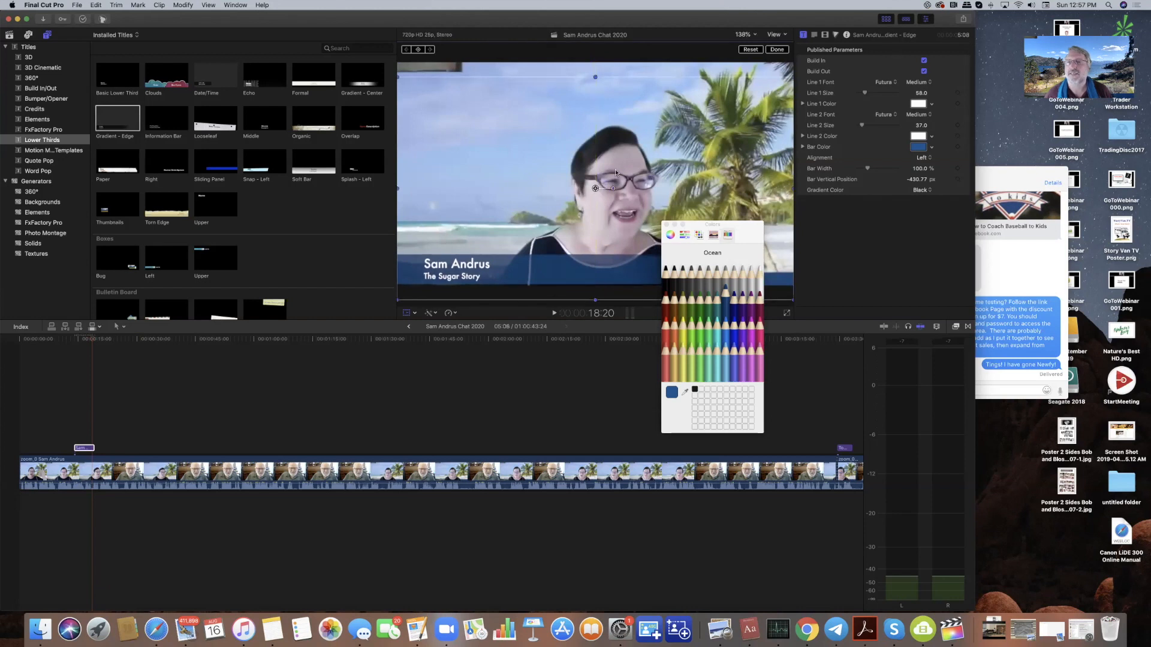
left_click(779, 50)
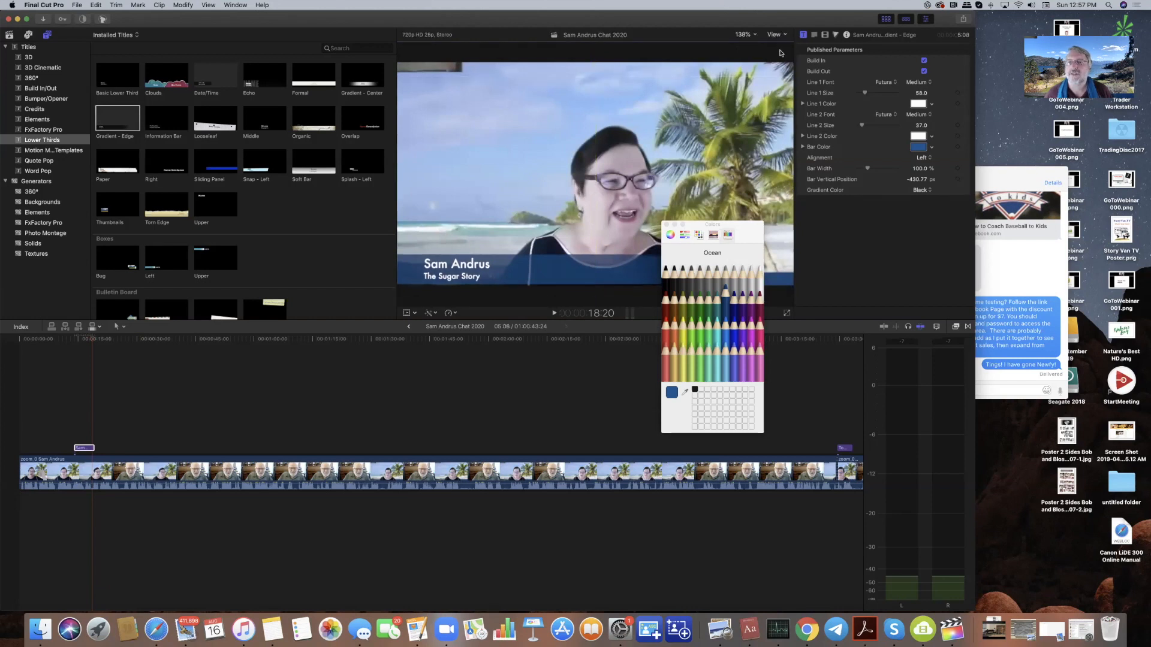
left_click(76, 340)
key("space")
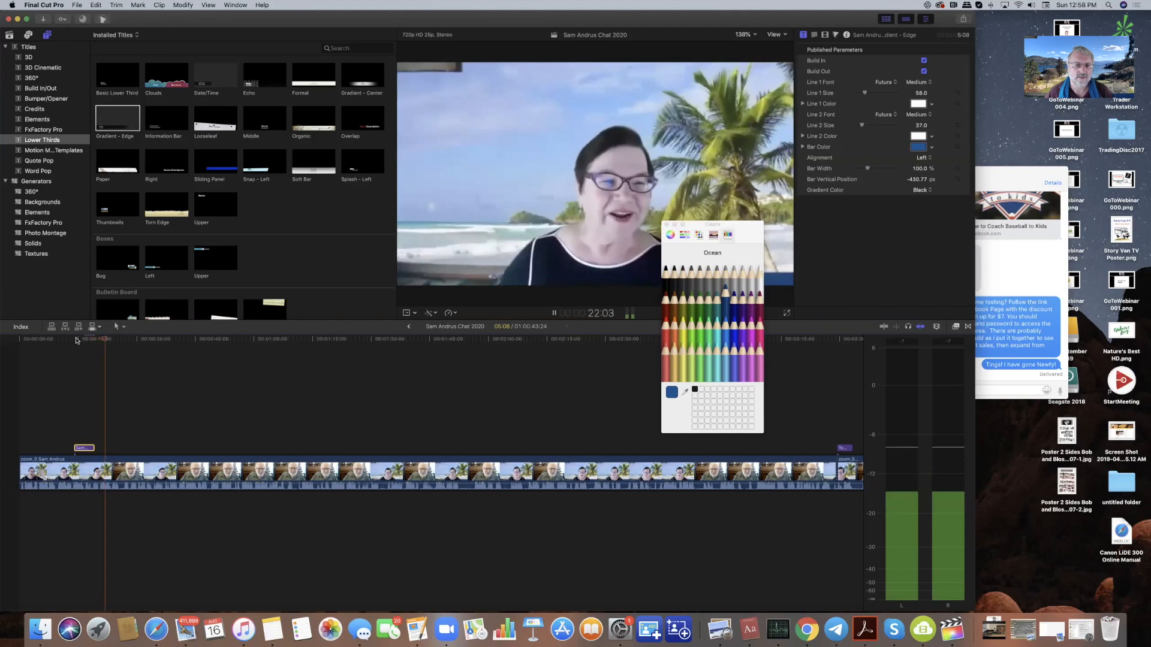
- Extend the start of the first interview clip and replay the edit from the beginning
key("space")
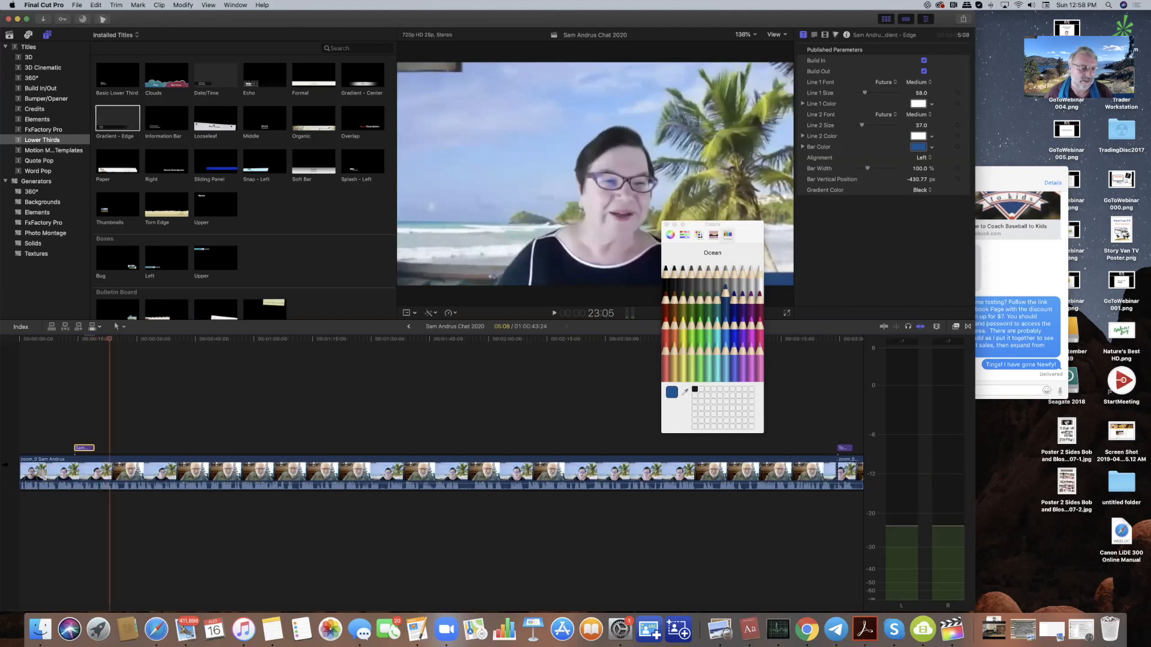
left_click_drag(19, 467, 9, 468)
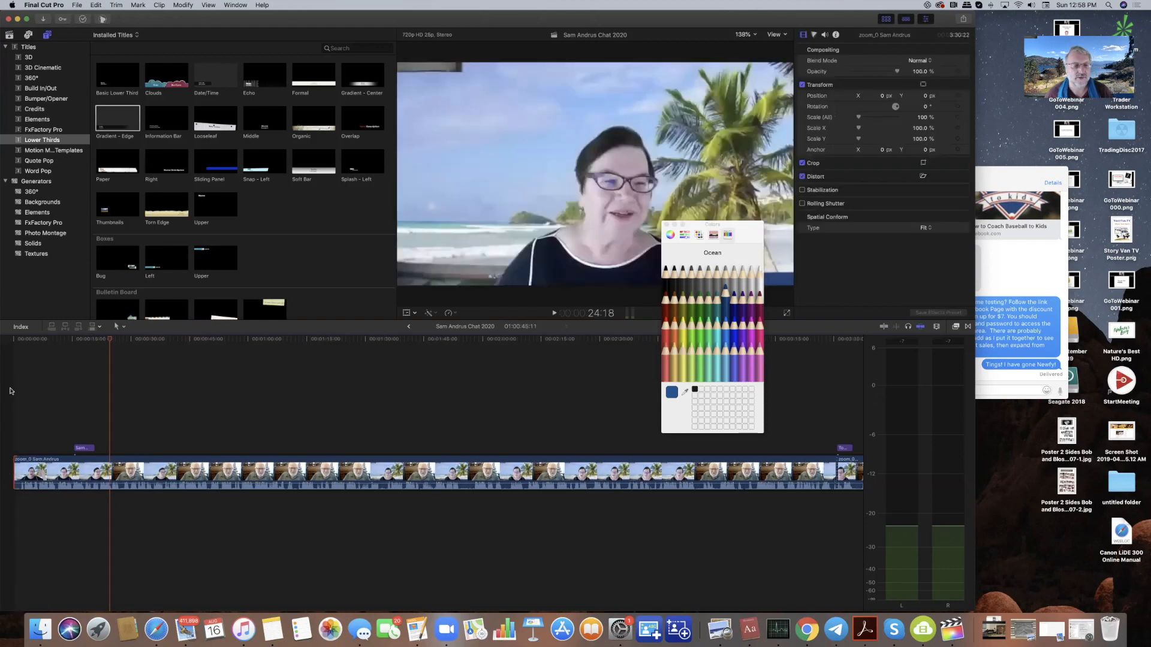
left_click(14, 340)
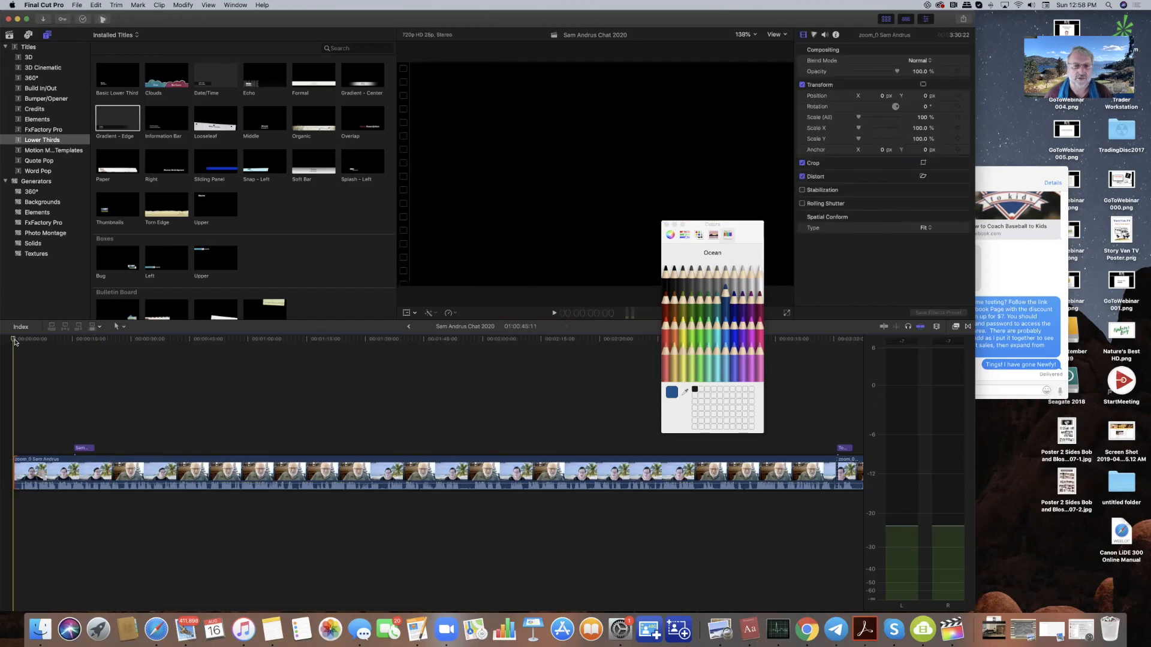
key("space")
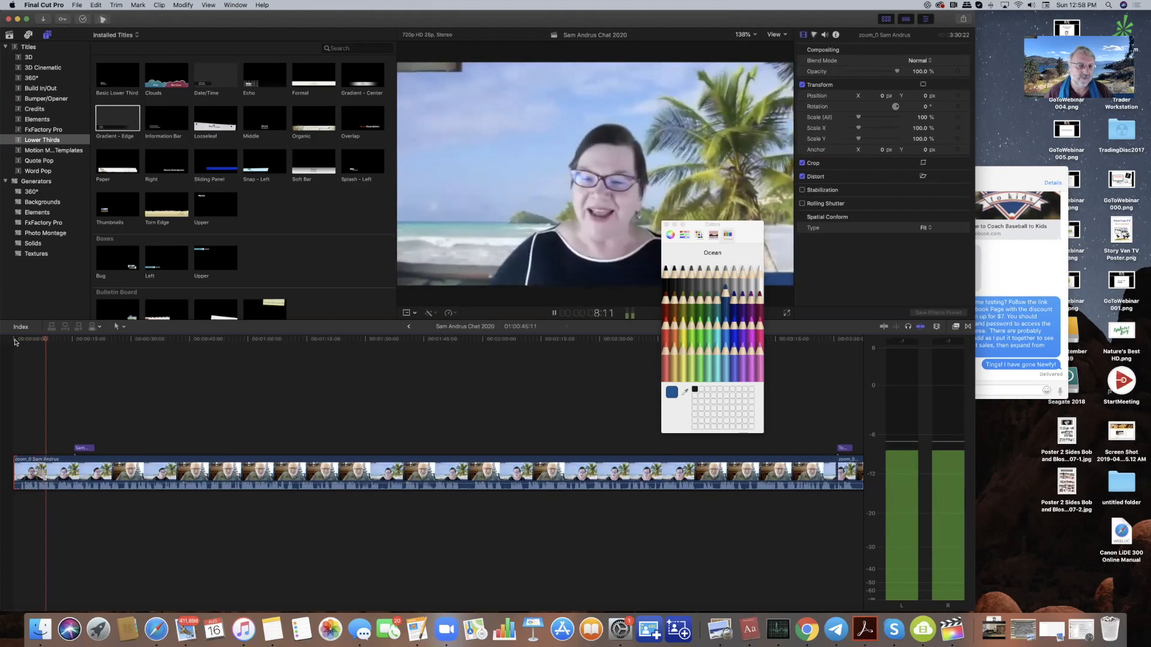
key("space")
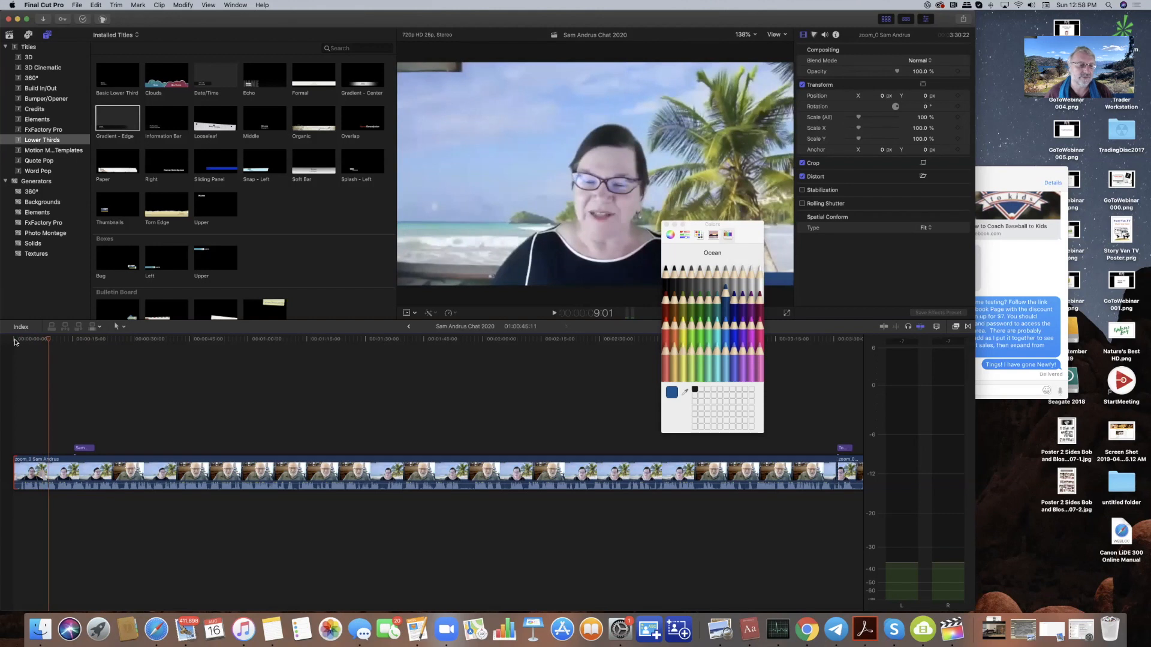
- Find 5:04 in the interview and blade the clip at that frame
left_click(14, 340)
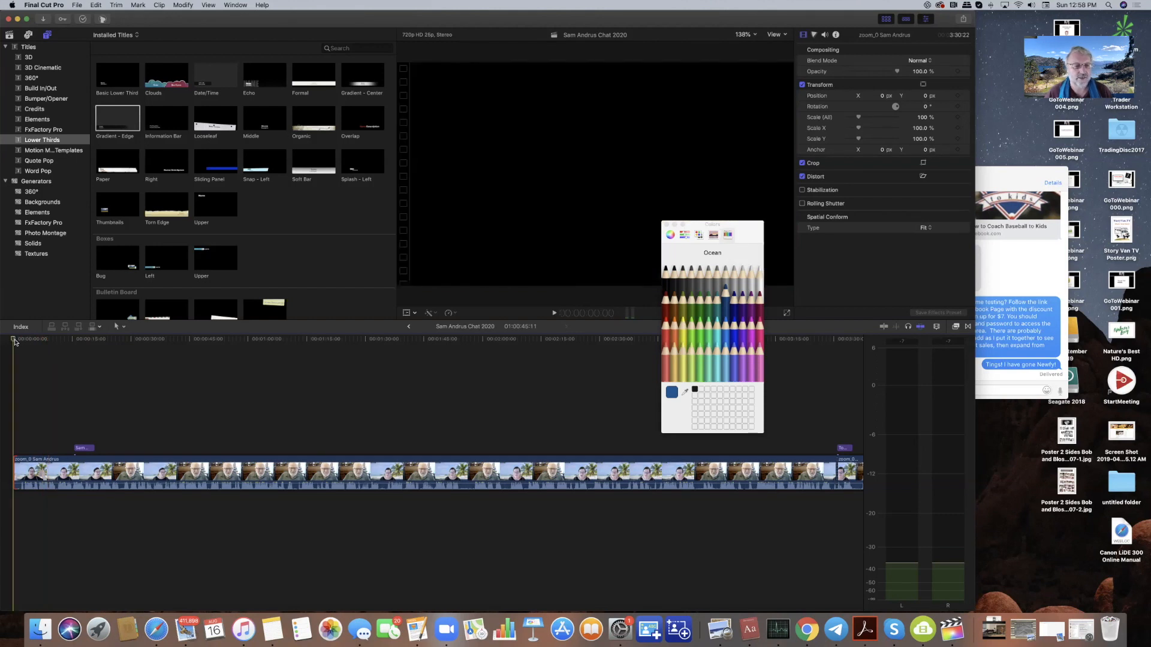
key("space")
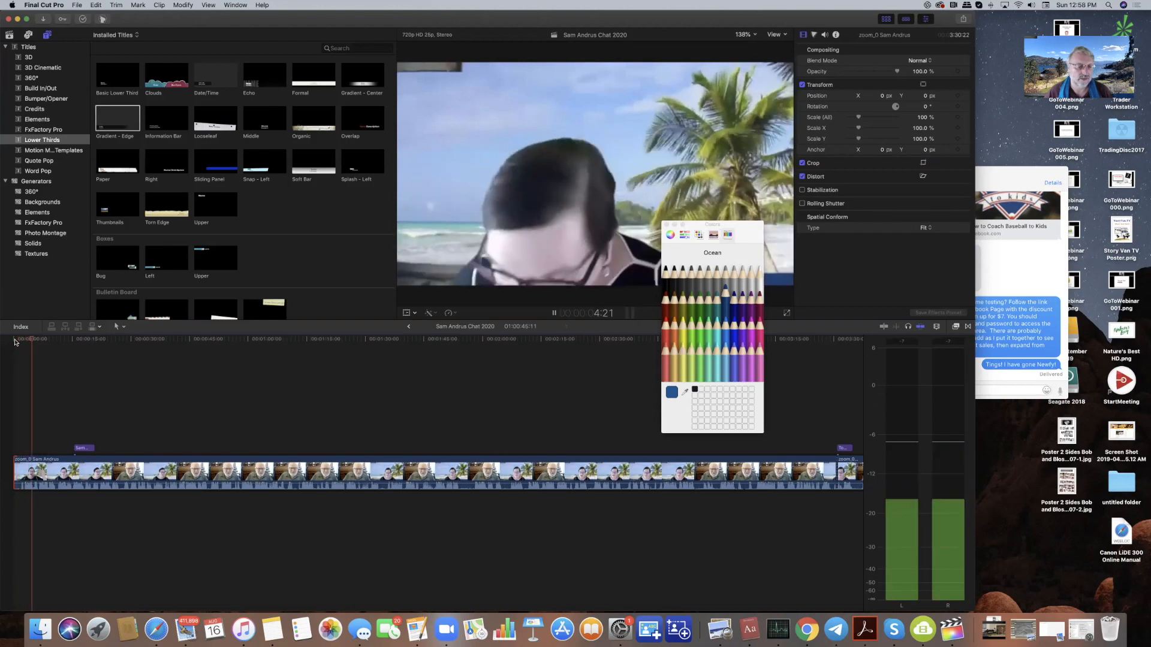
key("space")
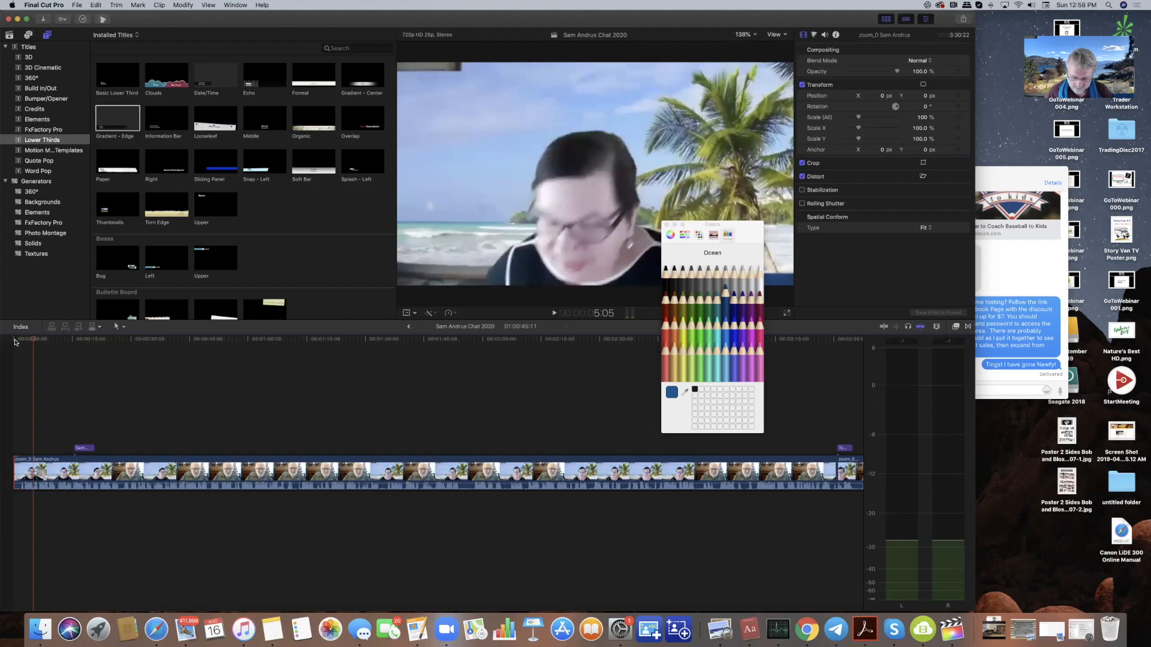
key("Left")
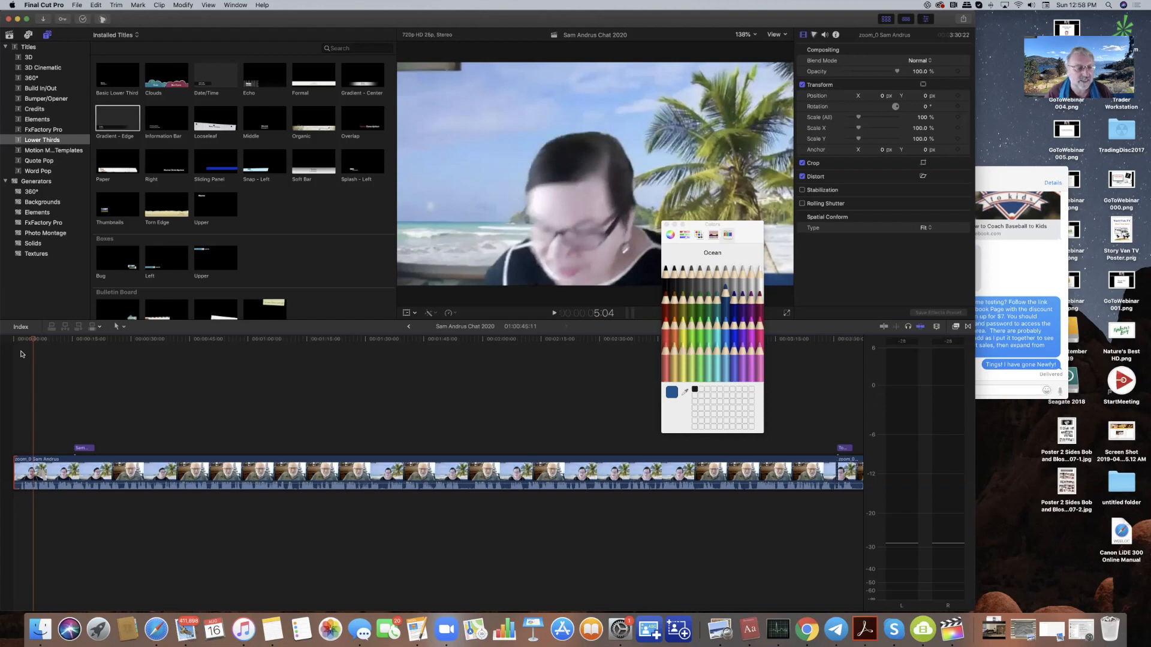
key("super+b")
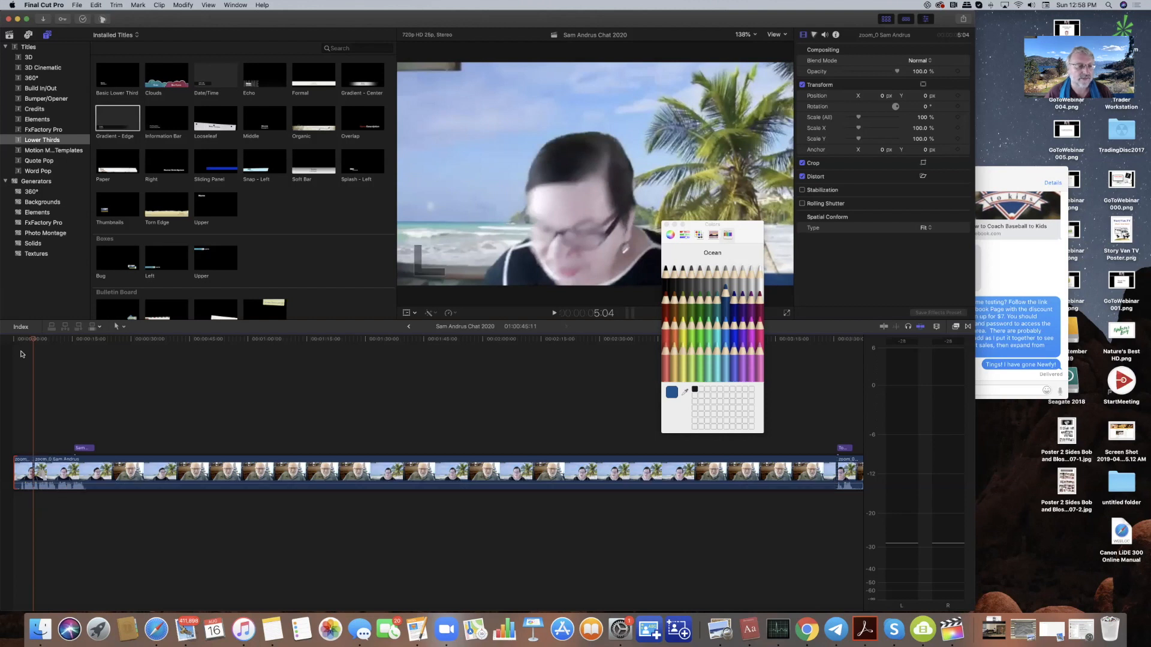
- Ripple-delete the short opening piece of the interview and play the trimmed edit
left_click(25, 473)
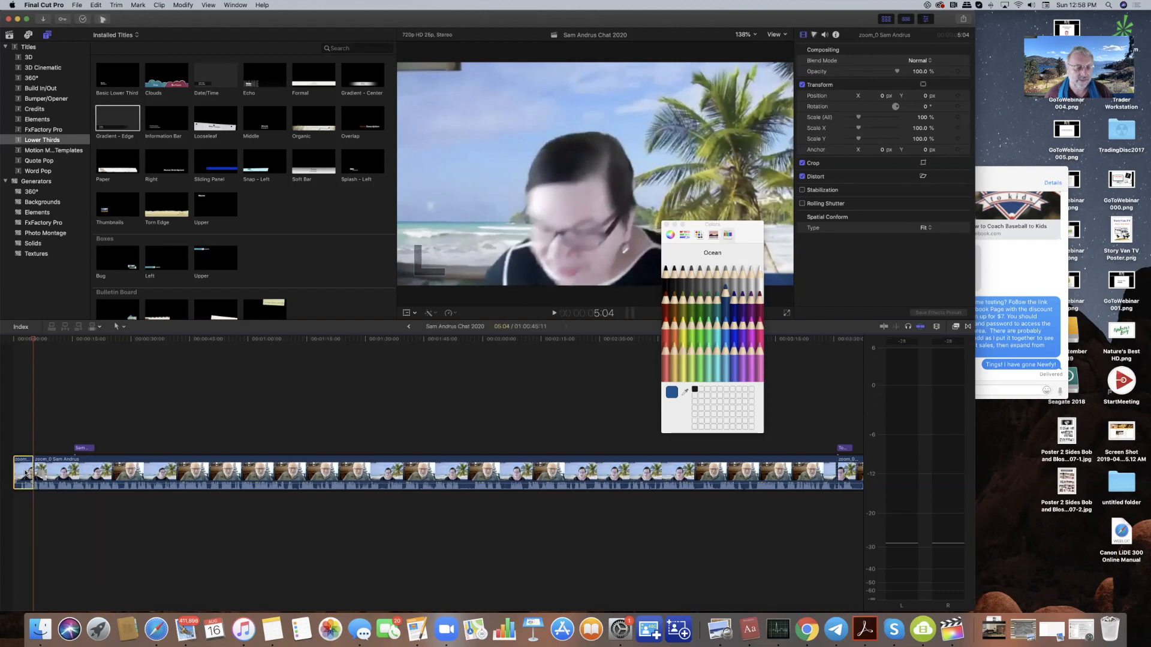
key("Delete")
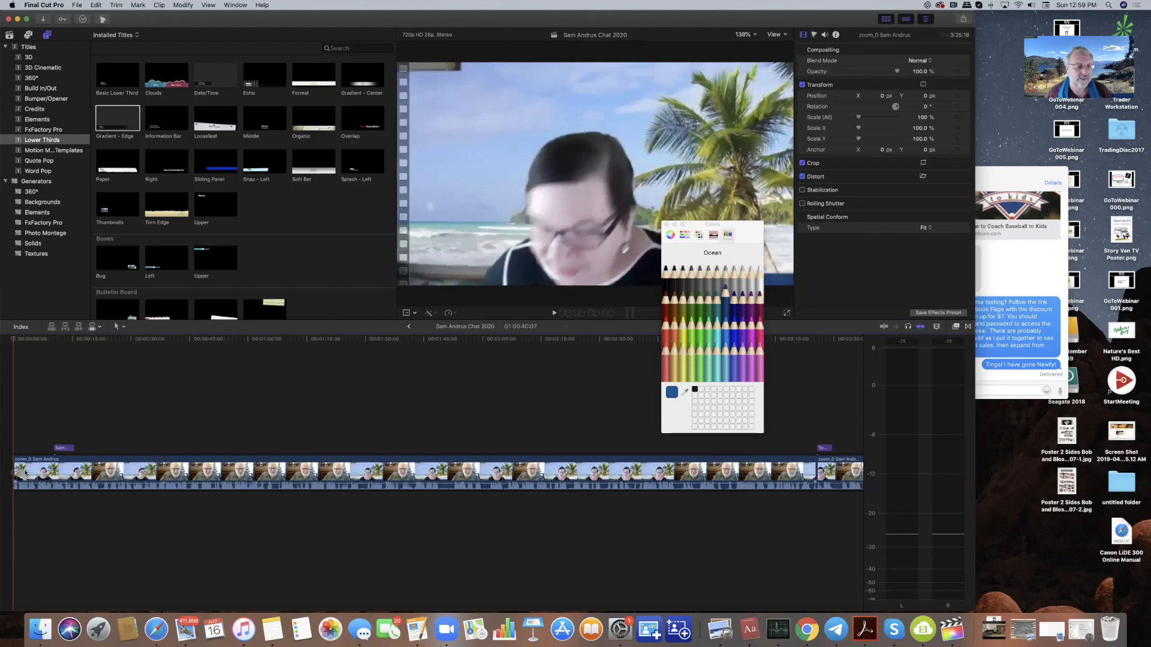
key("space")
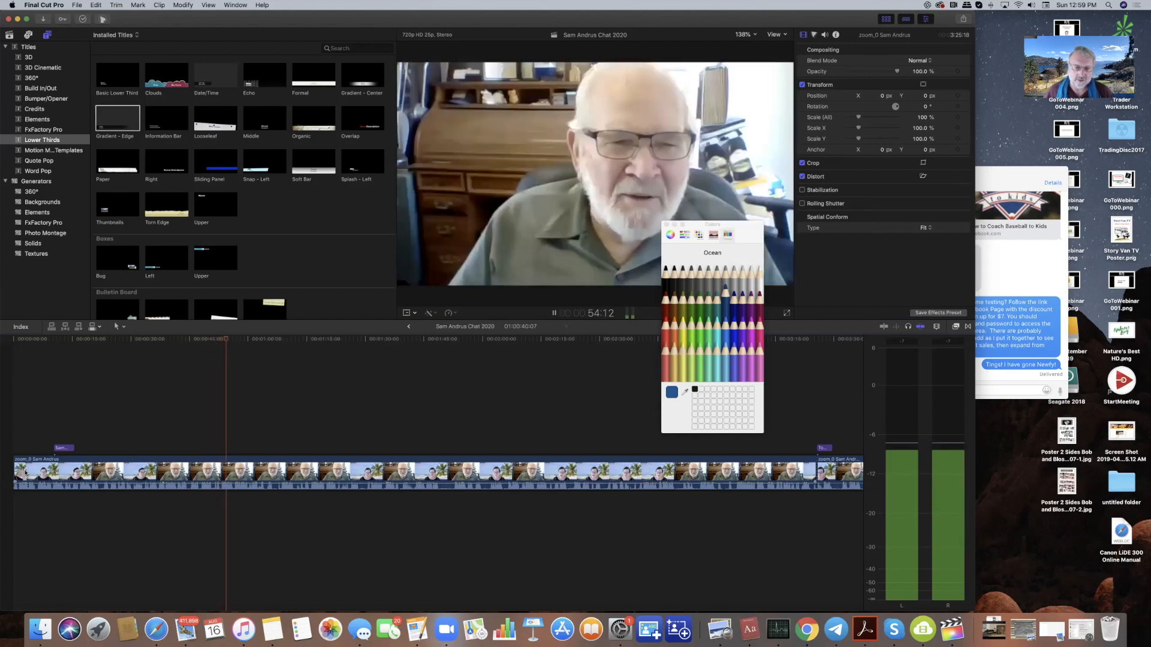
- Play the interview's closing section and stop on the 'Tomatoes / Story' lower third near 3:27
key("space")
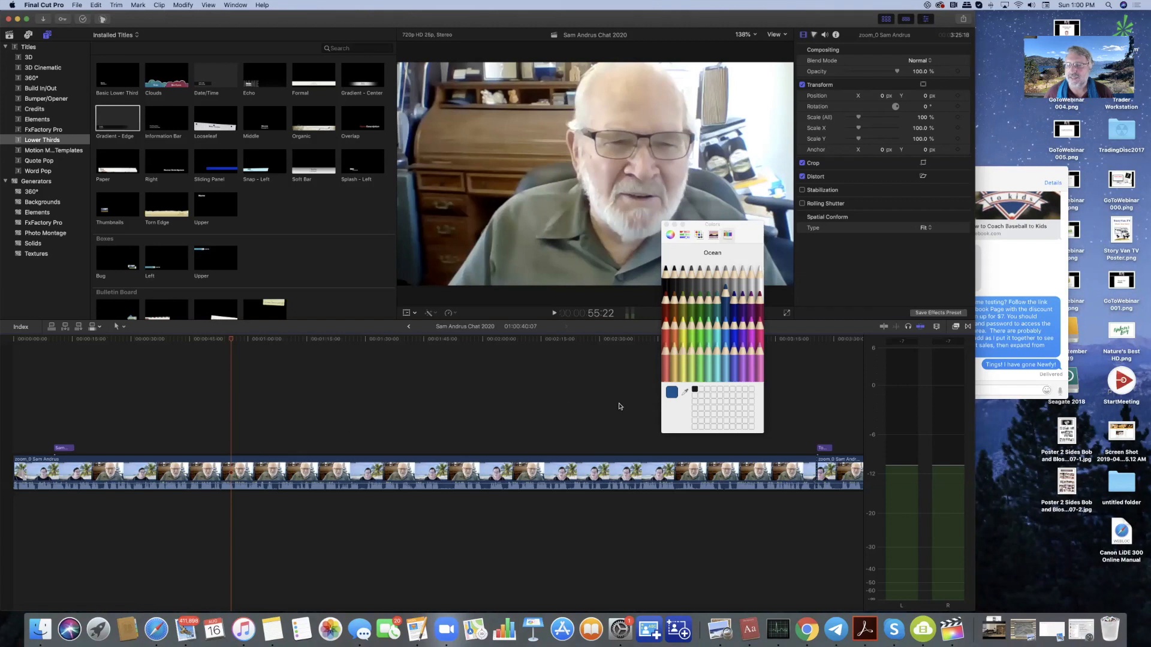
left_click(787, 345)
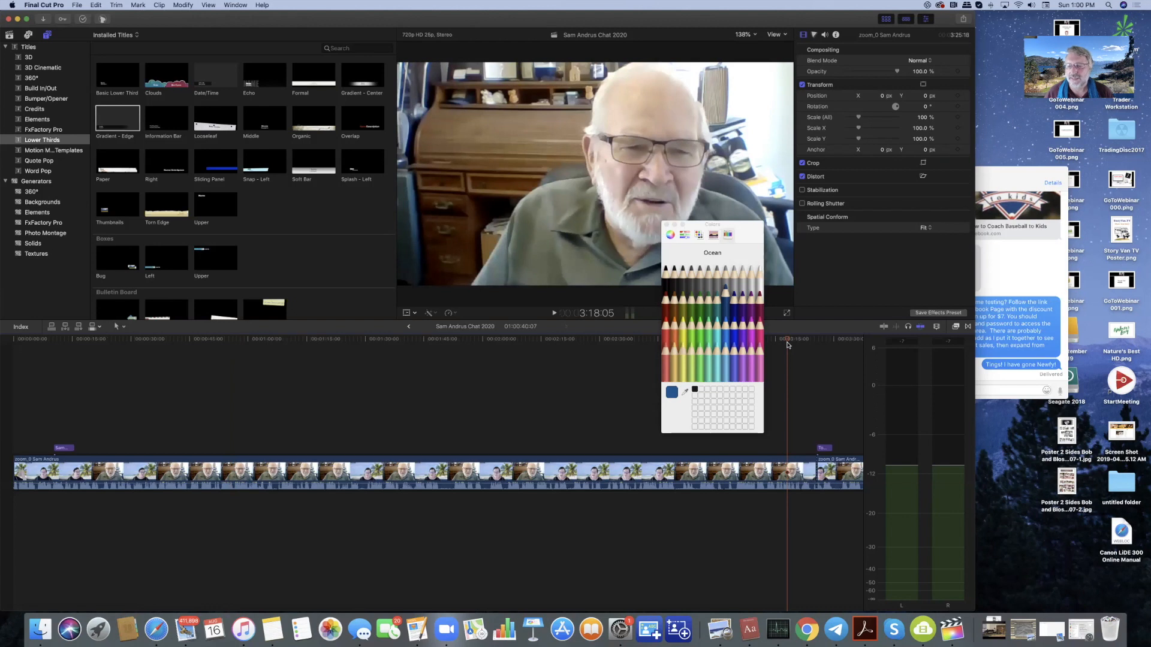
key("space")
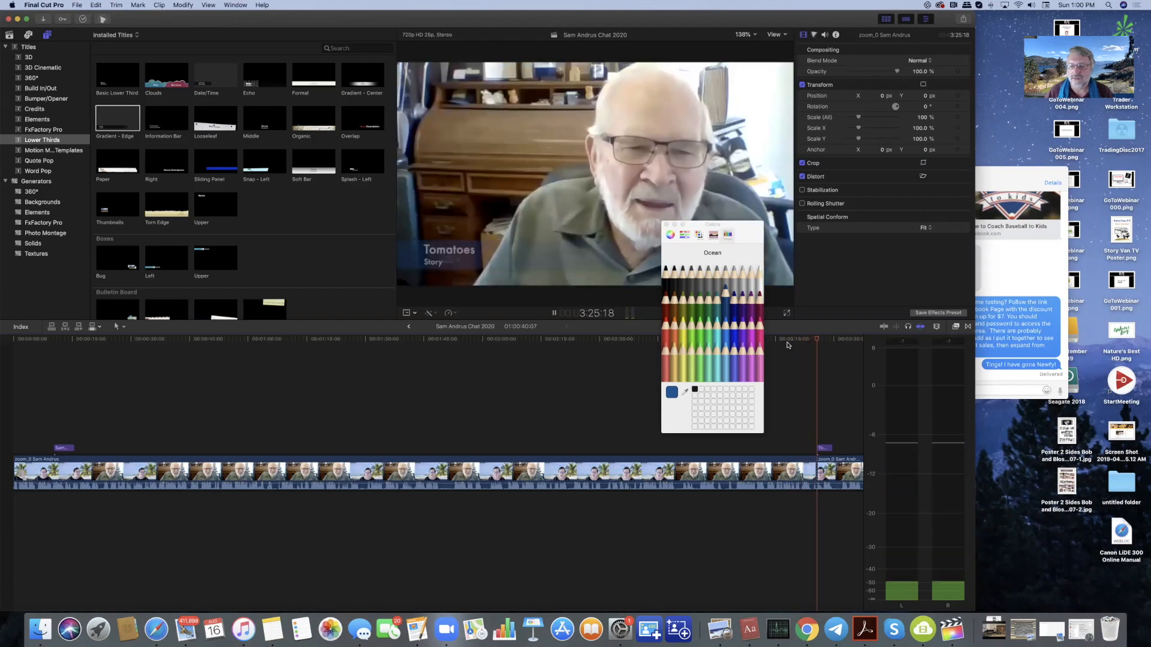
key("space")
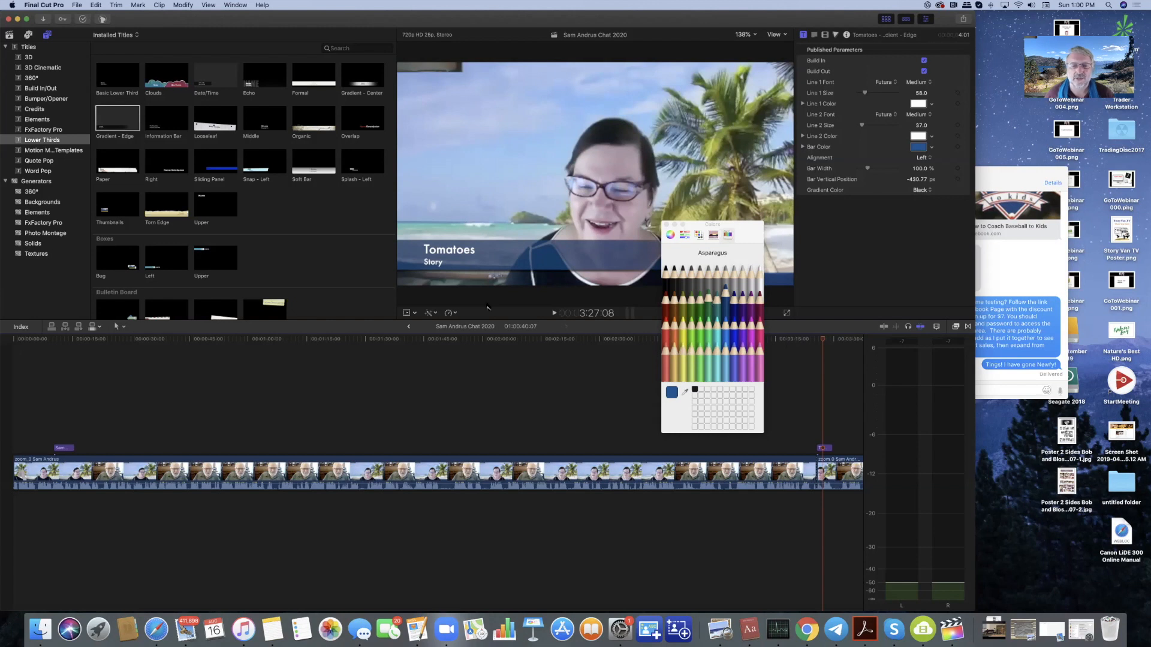
- Move the Tomatoes lower third down to Y −29 px against the frame's bottom edge, then select its clip
left_click(406, 313)
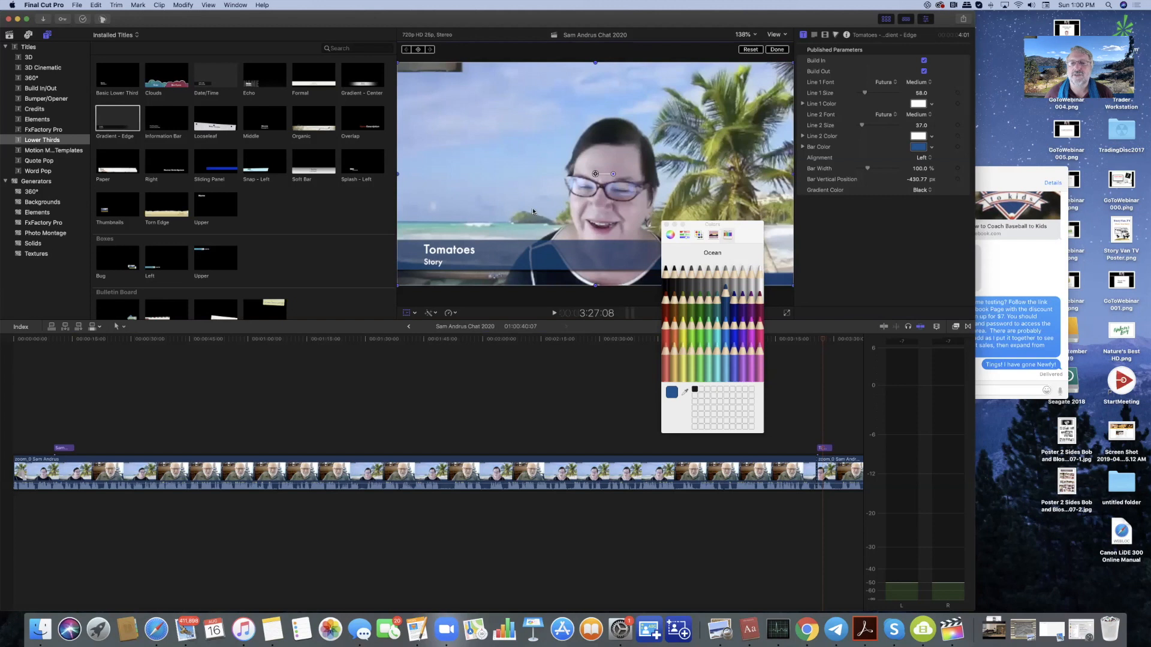
left_click_drag(595, 174, 594, 188)
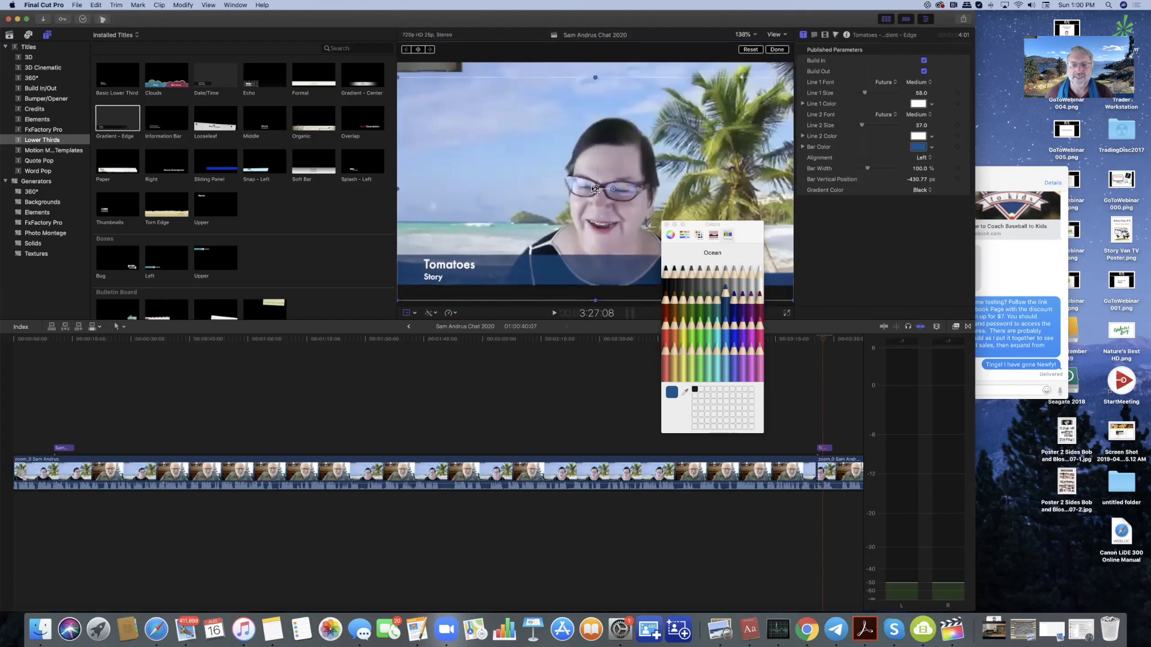
left_click(780, 50)
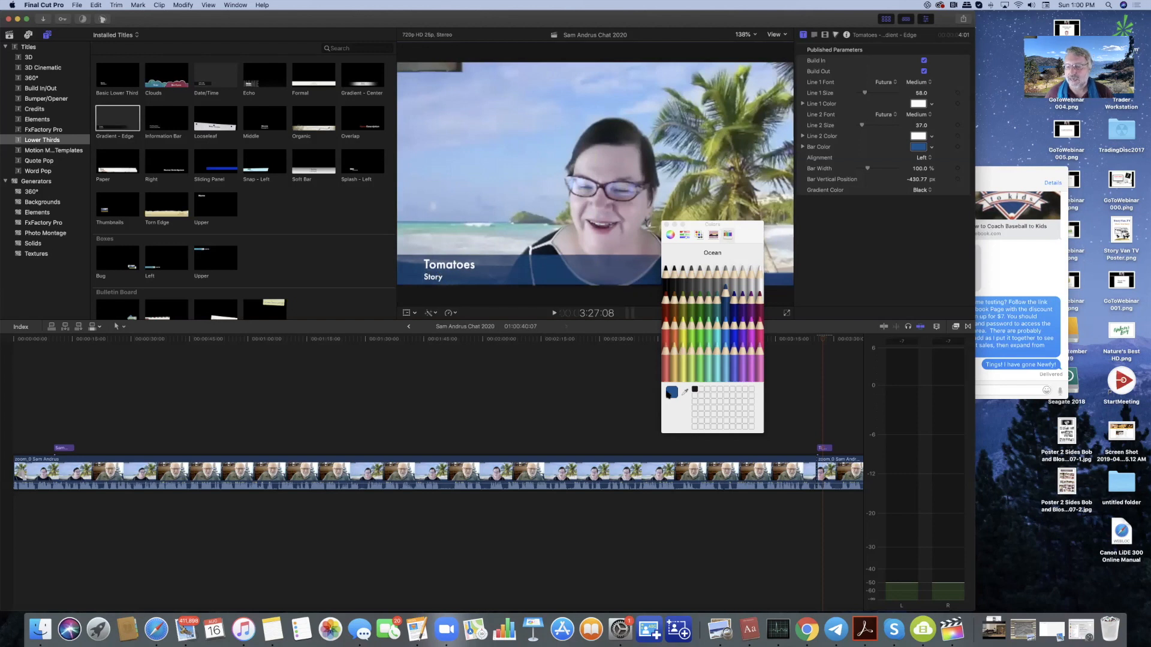
left_click(826, 449)
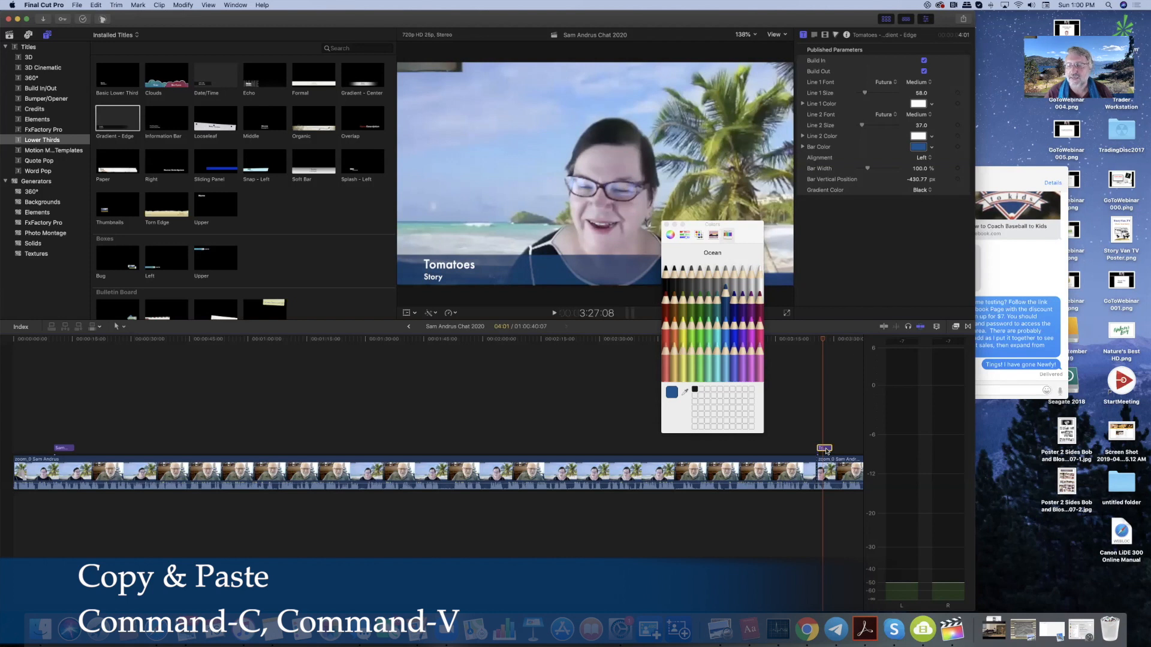
left_click(524, 340)
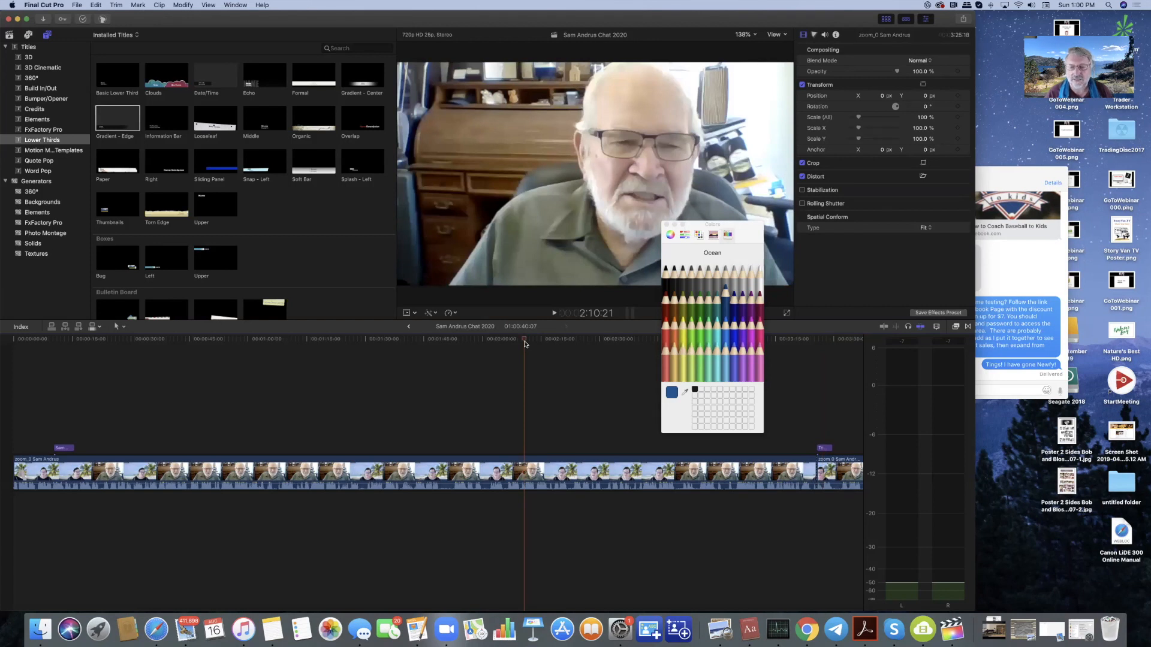
key("super+v")
left_click(532, 340)
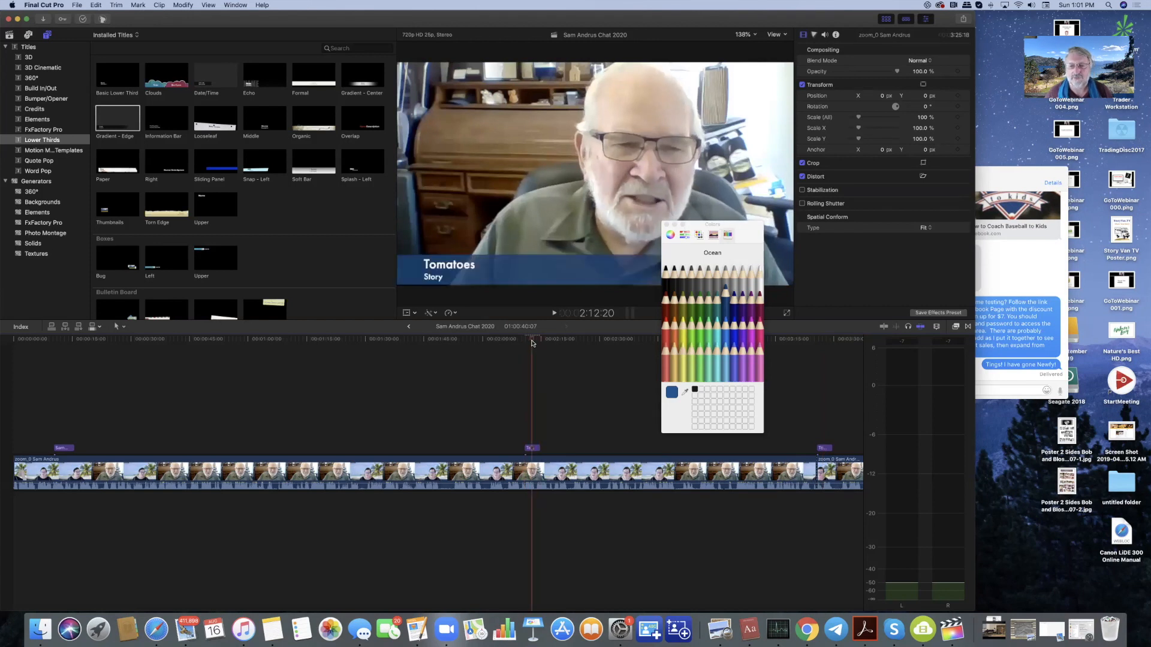
left_click(535, 449)
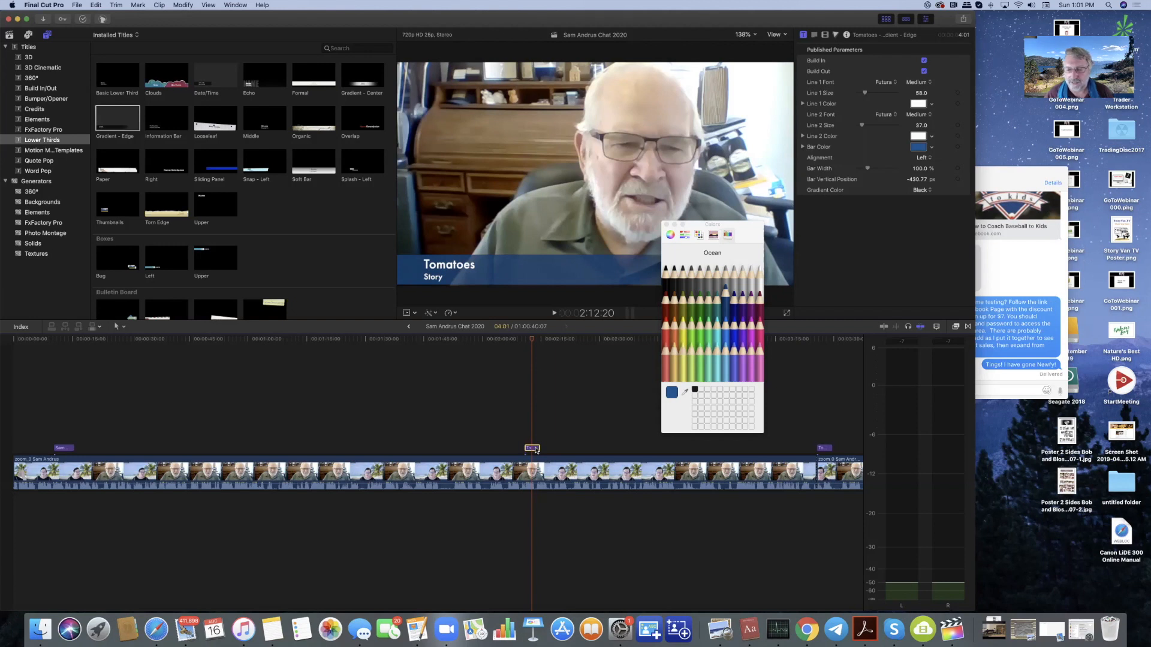
key("BackSpace")
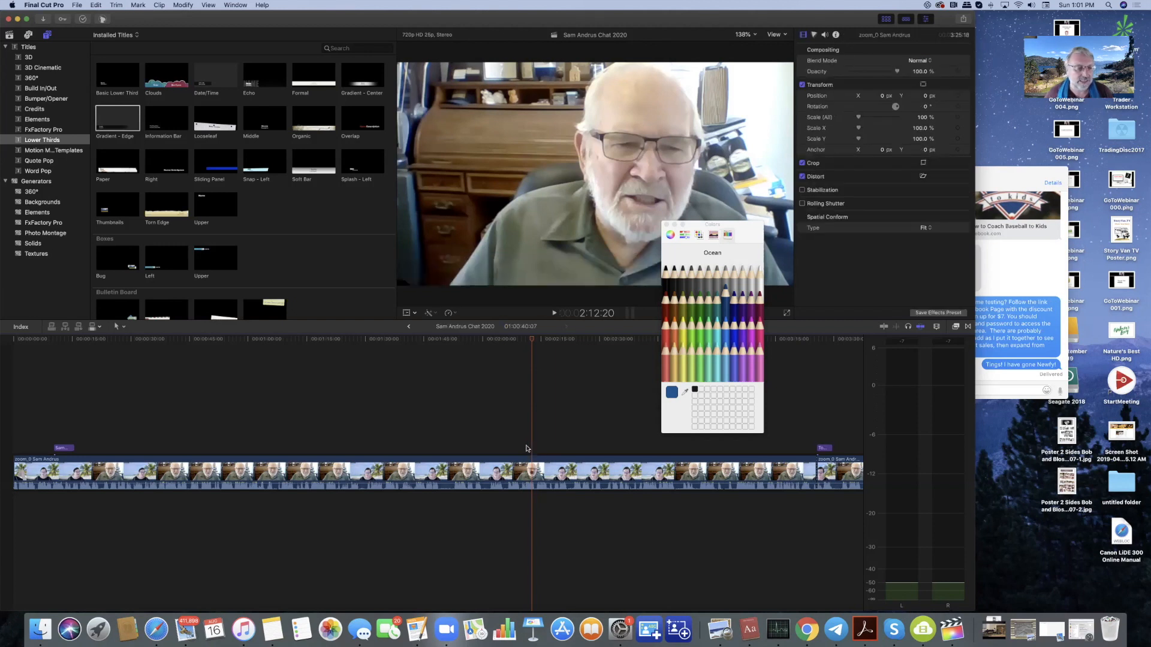
scroll(277, 409, "left", 1)
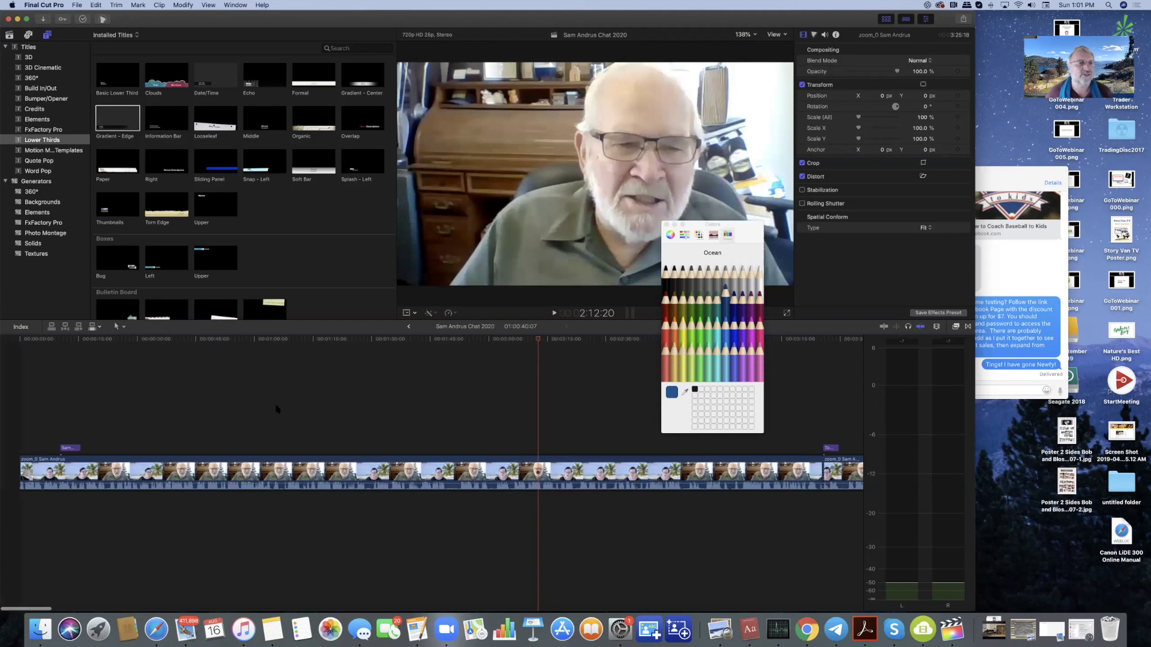
left_click(20, 342)
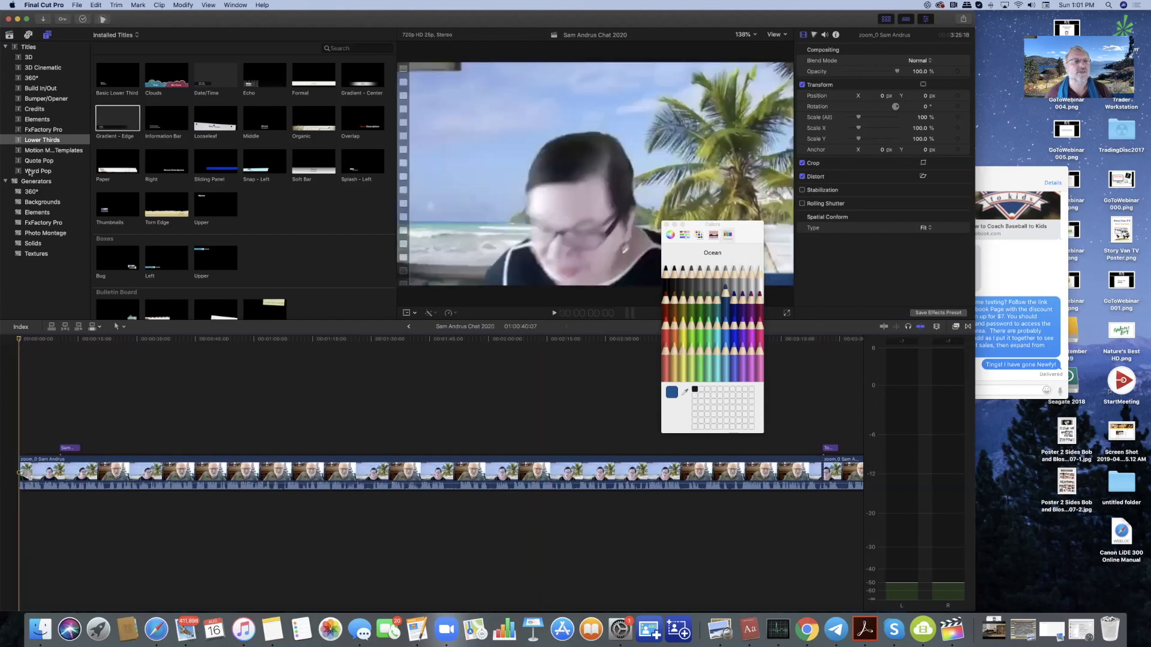
- Add the Tennessee Twister Long jingle from Sound Effects beneath the interview's opening
left_click(28, 37)
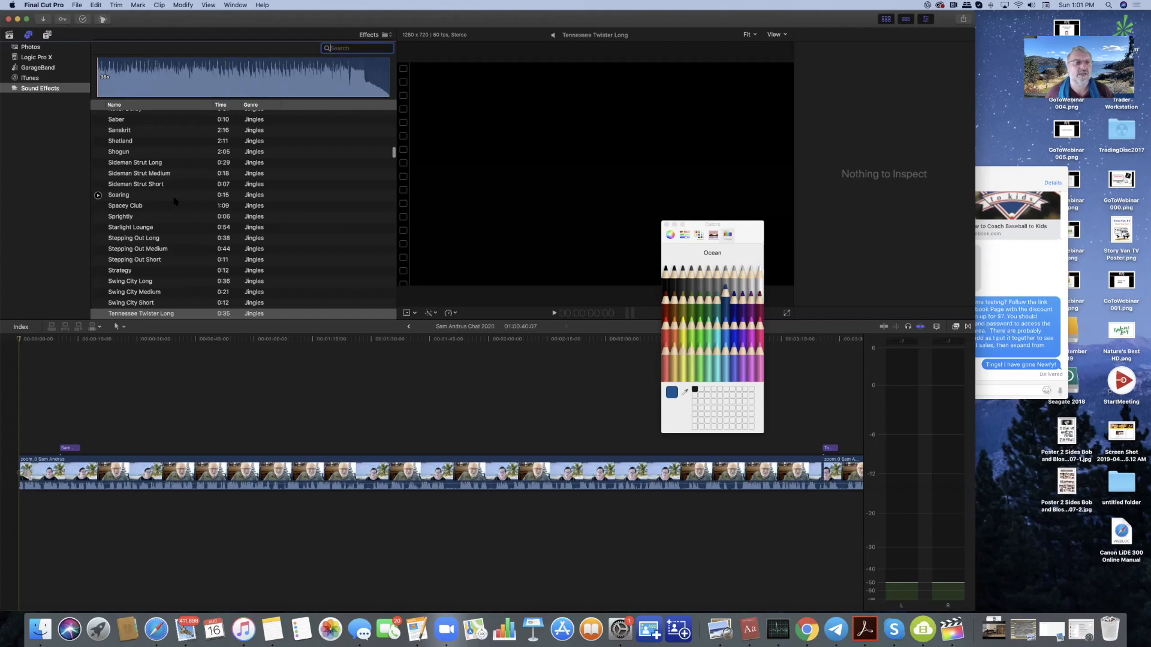
scroll(176, 201, "down", 3)
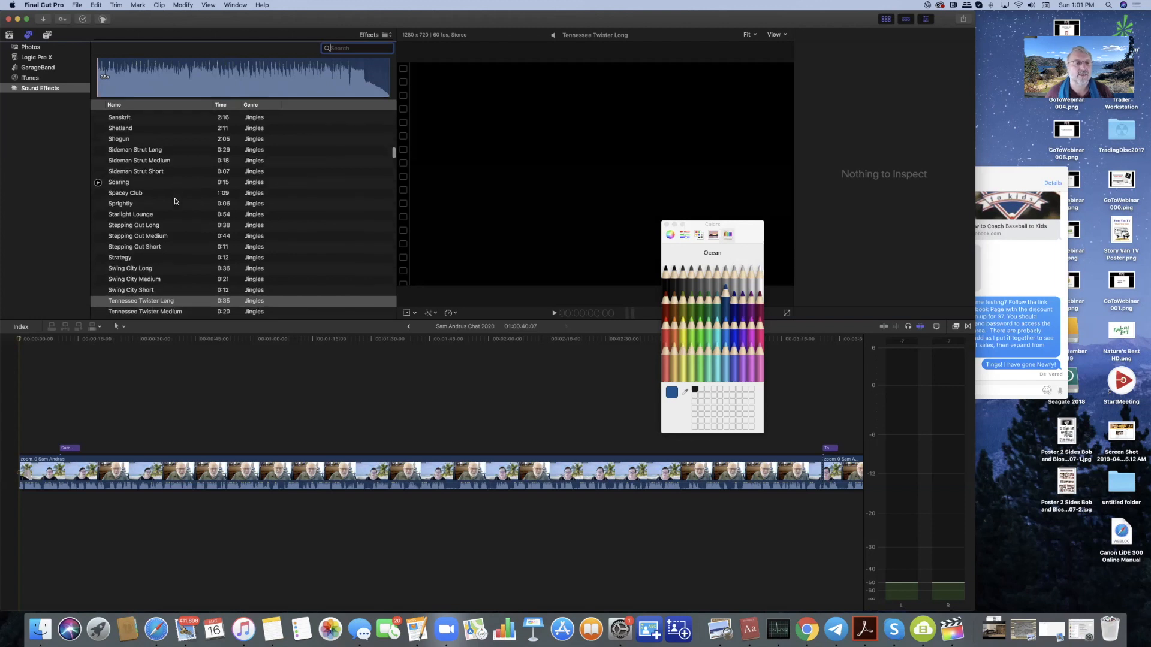
scroll(176, 202, "down", 2)
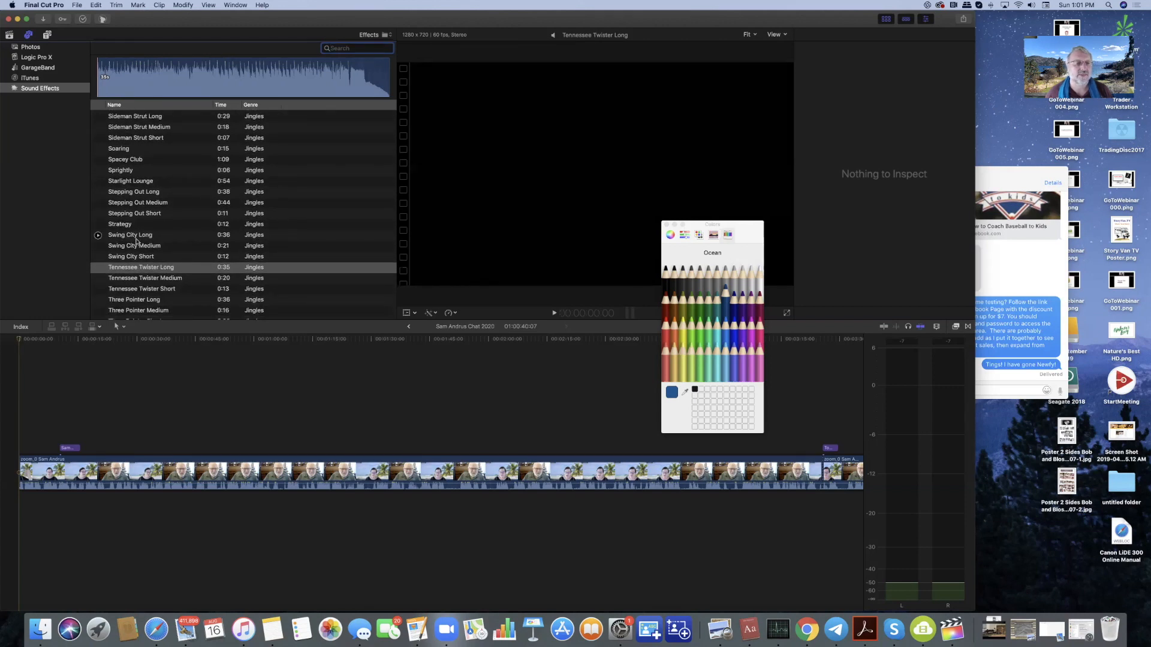
left_click_drag(122, 269, 20, 506)
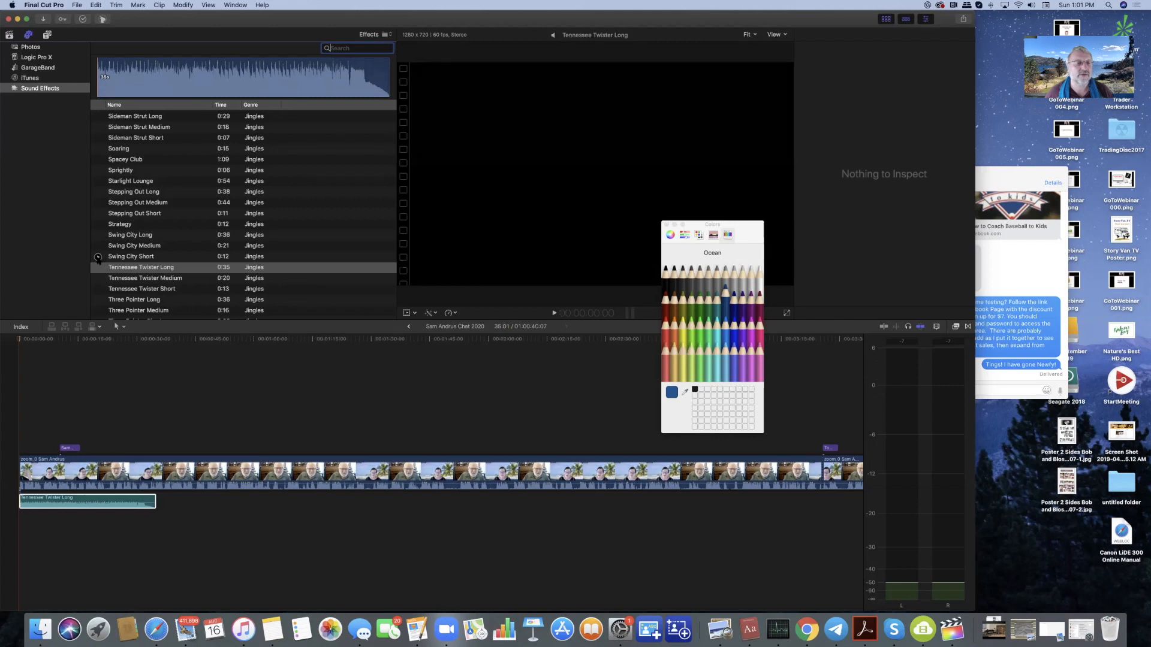
- Preview the Swing City Short, Stepping Out Short and Three Pointer Long jingles, then select Tennessee Twister Long
left_click(98, 257)
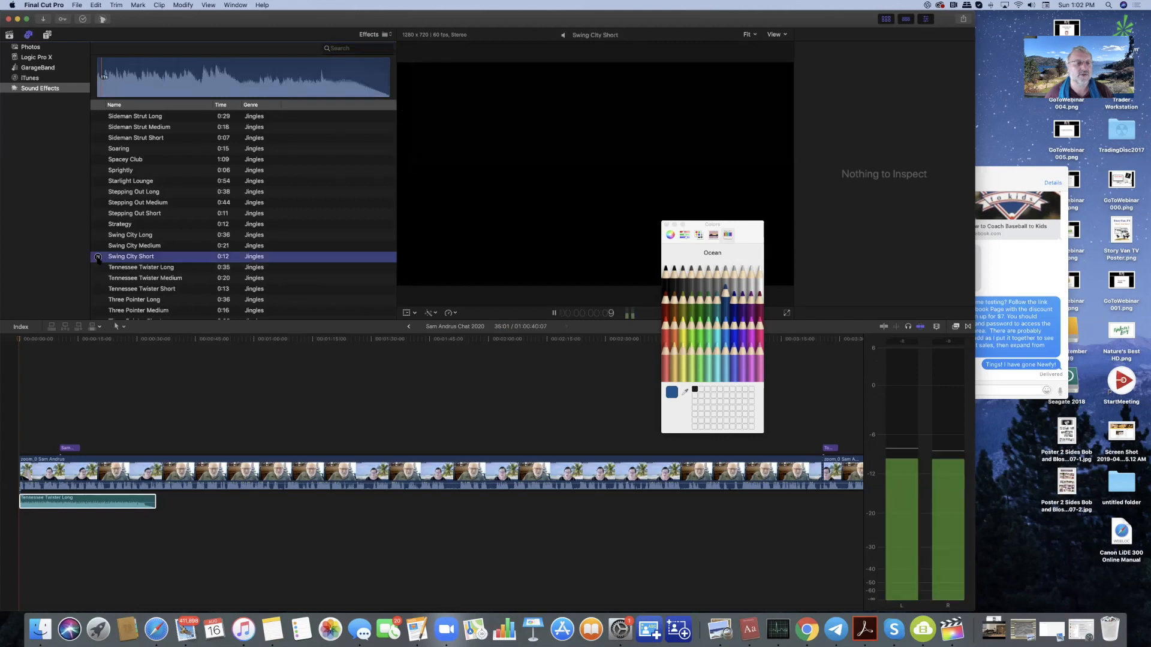
left_click(98, 214)
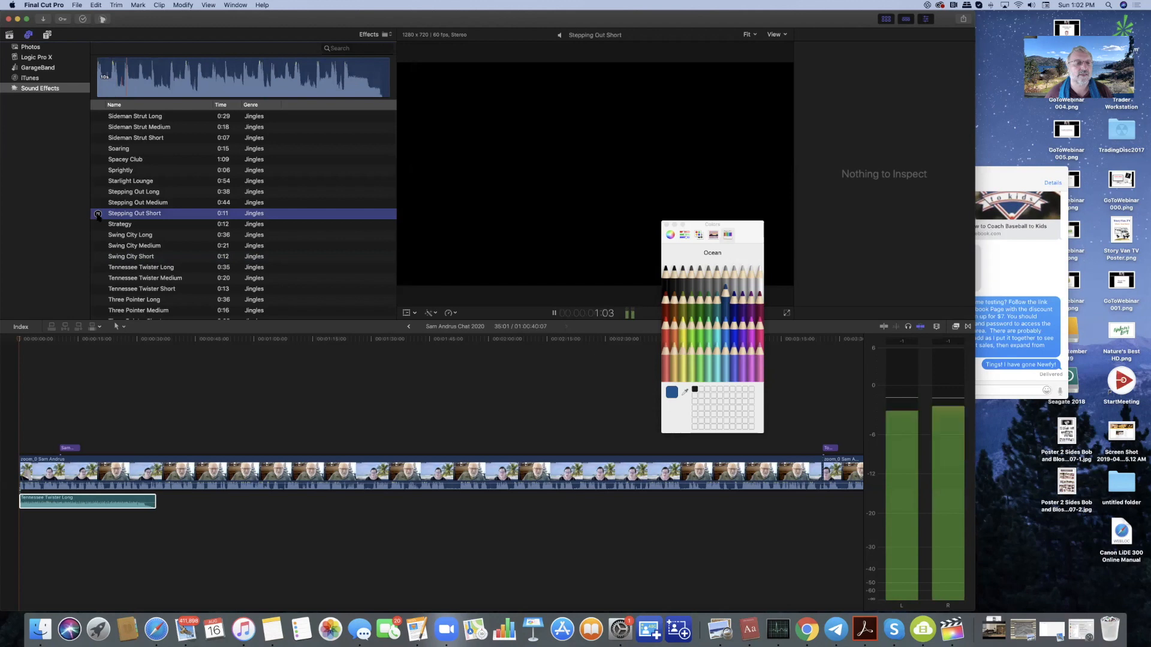
left_click(97, 214)
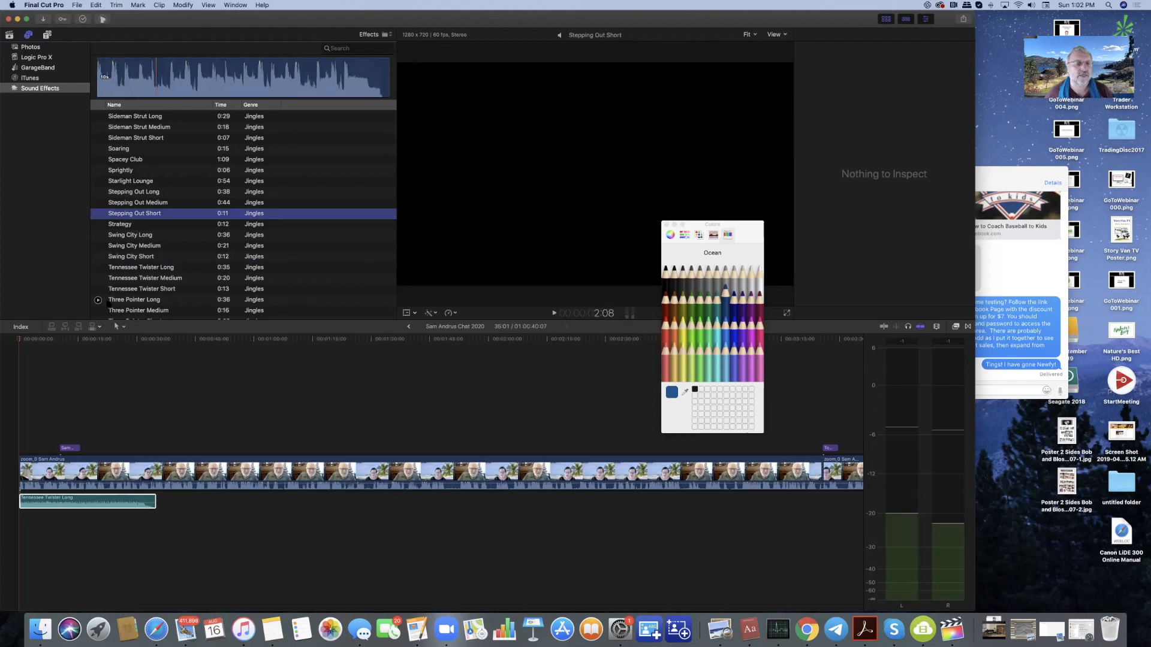
left_click(98, 301)
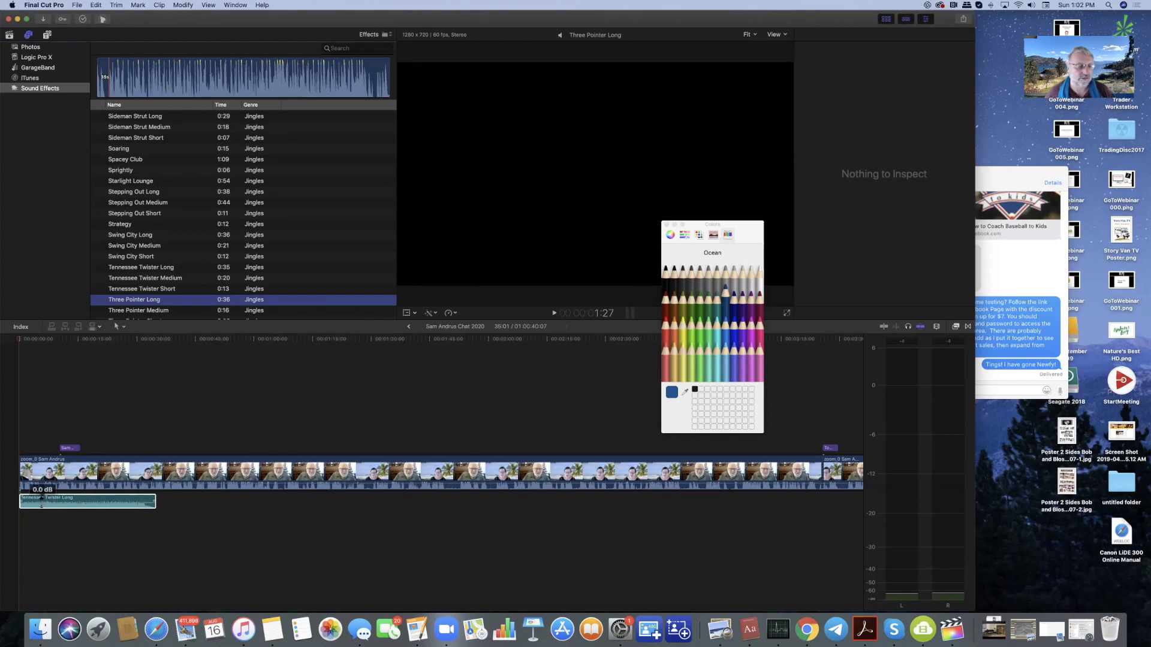
left_click(19, 340)
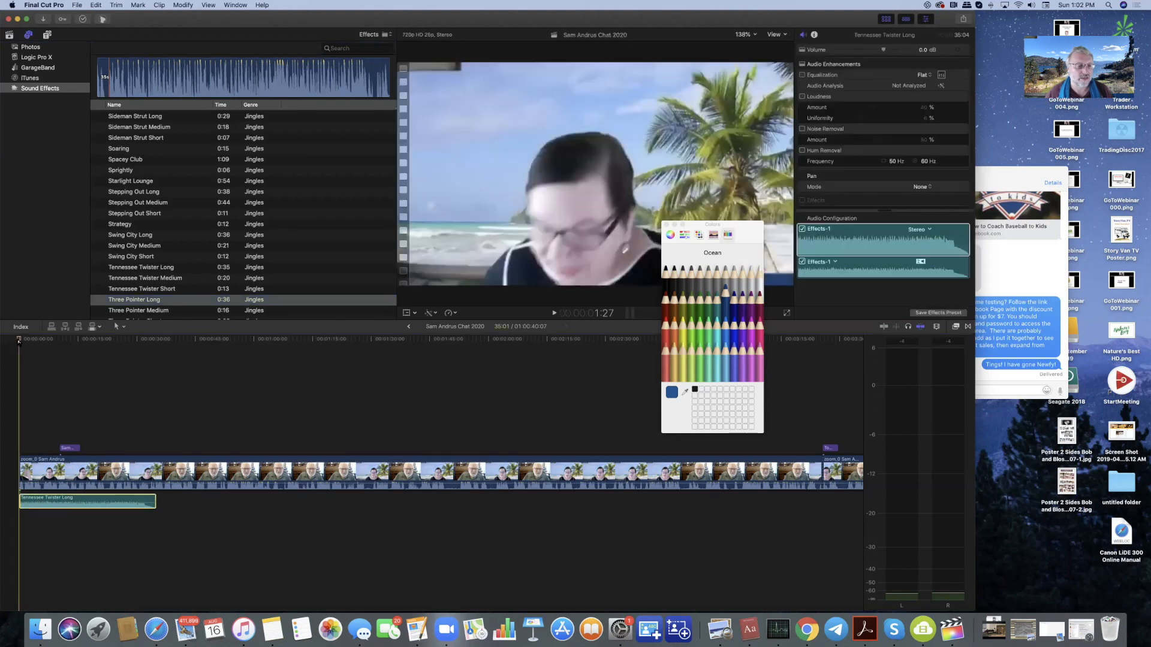
- Listen to the jingle and drag its volume line from 0.0 dB down to -10.0 dB
key("space")
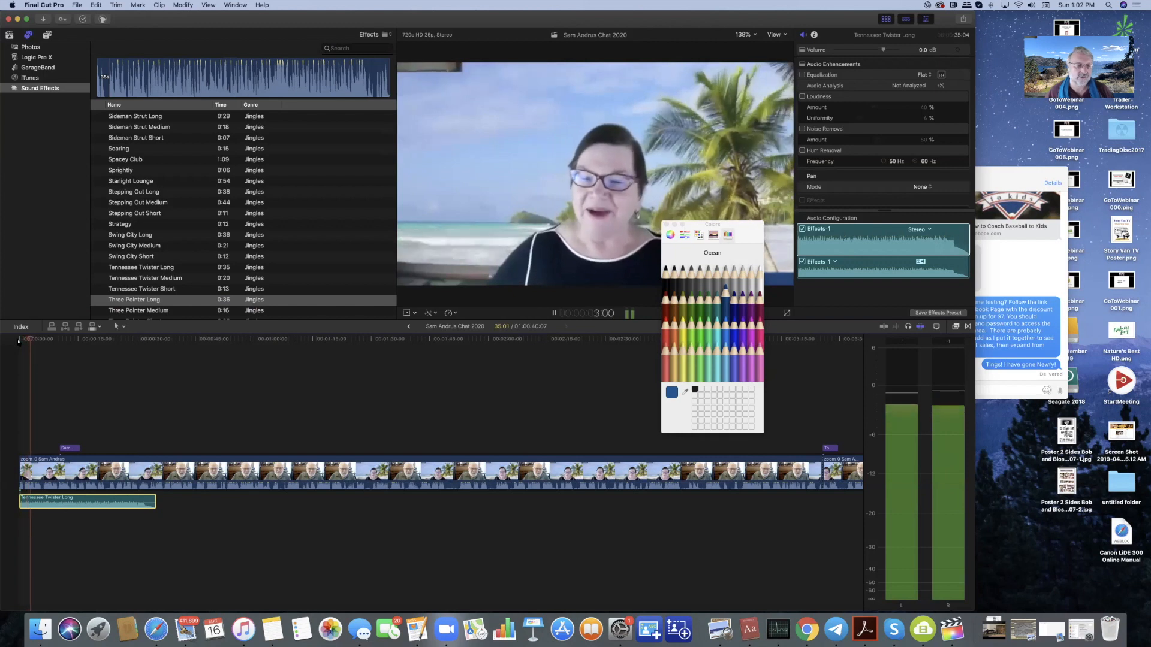
key("space")
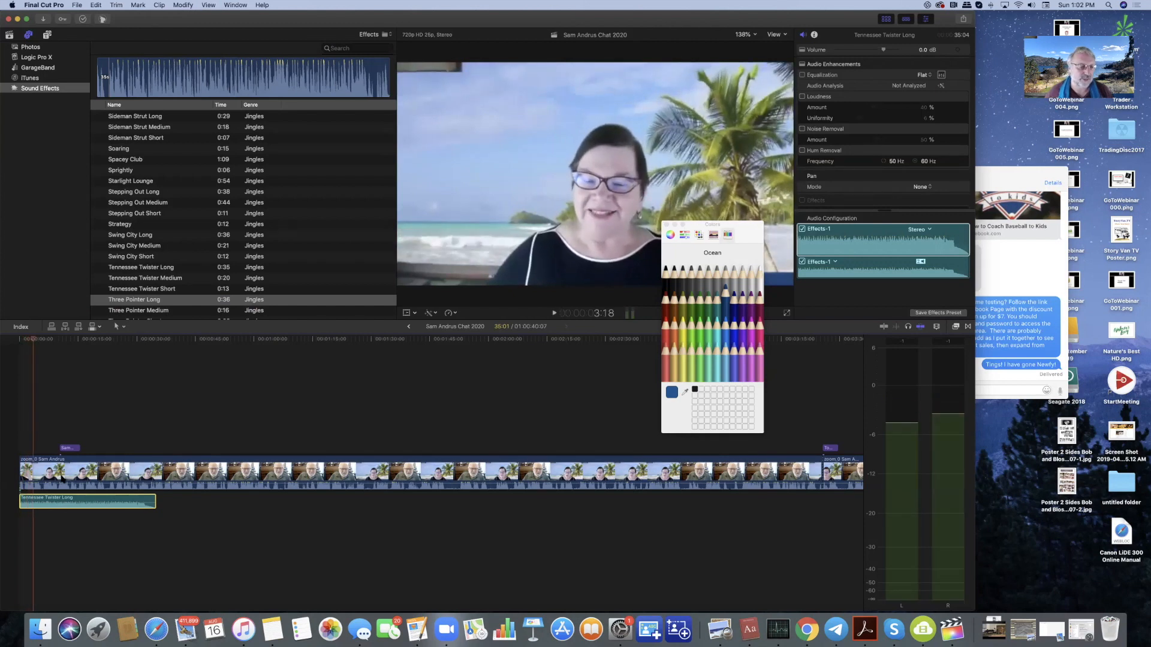
left_click_drag(77, 503, 82, 507)
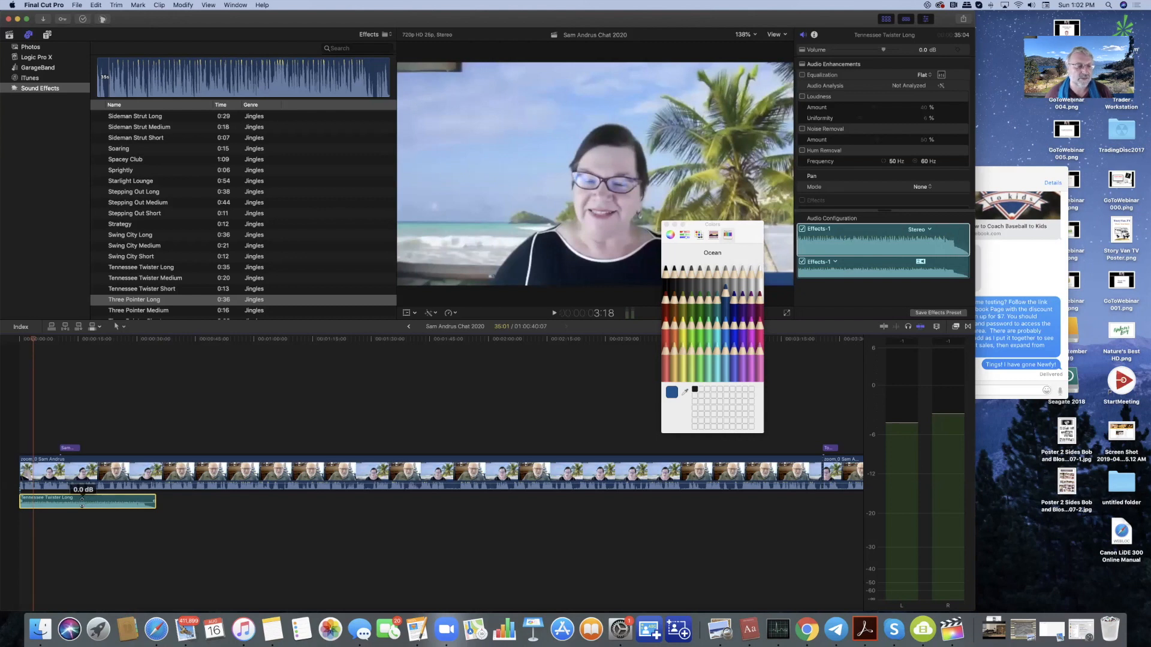
left_click_drag(82, 501, 82, 506)
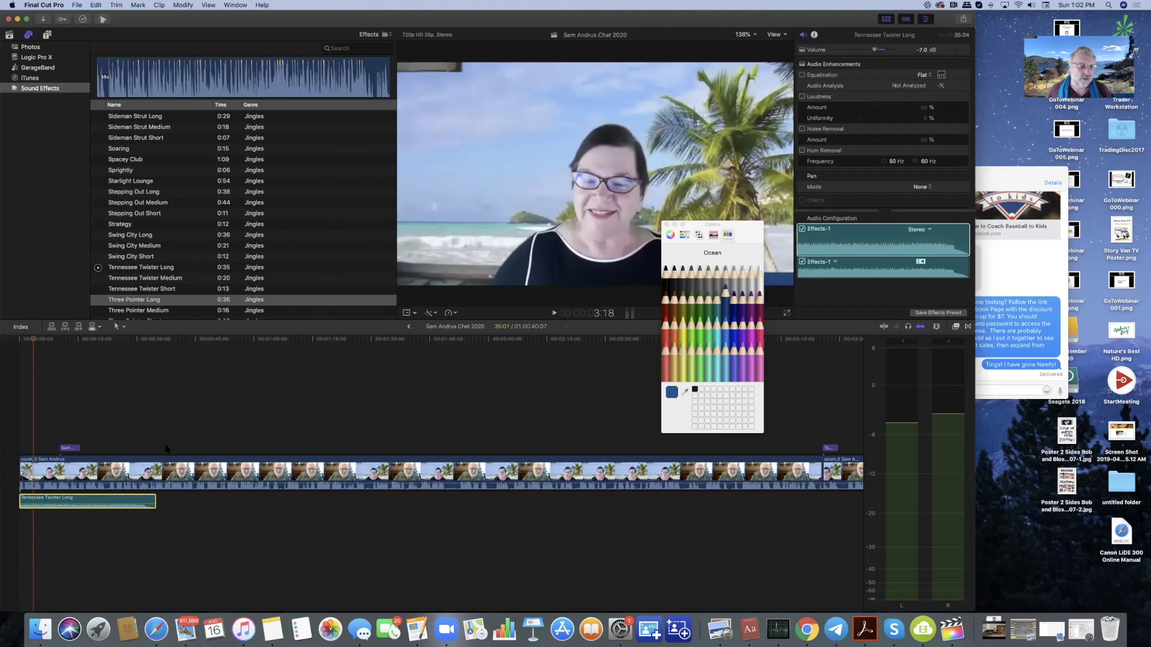
mouse_move(86, 502)
left_click_drag(86, 502, 87, 505)
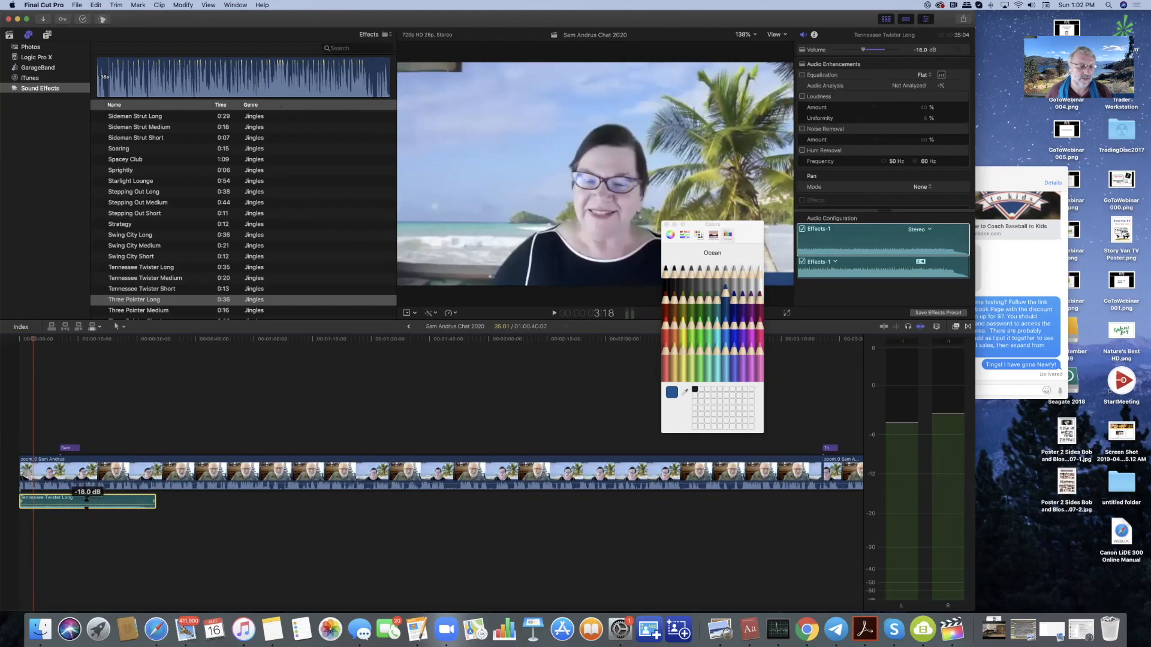
left_click_drag(86, 505, 86, 504)
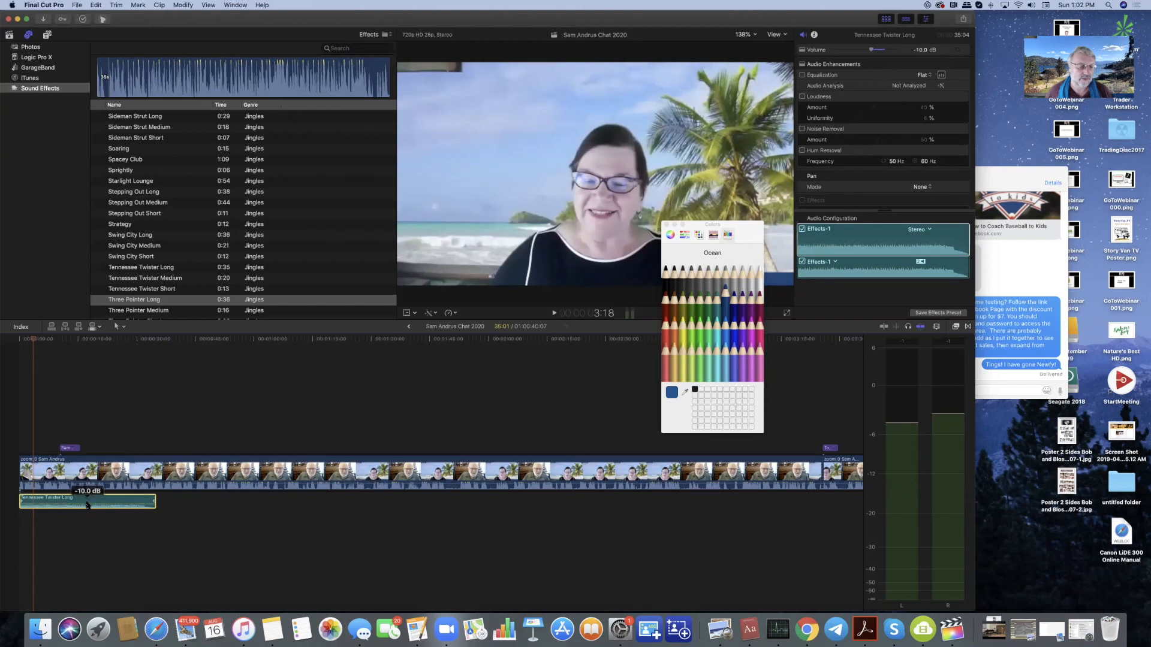
left_click(21, 339)
key("space")
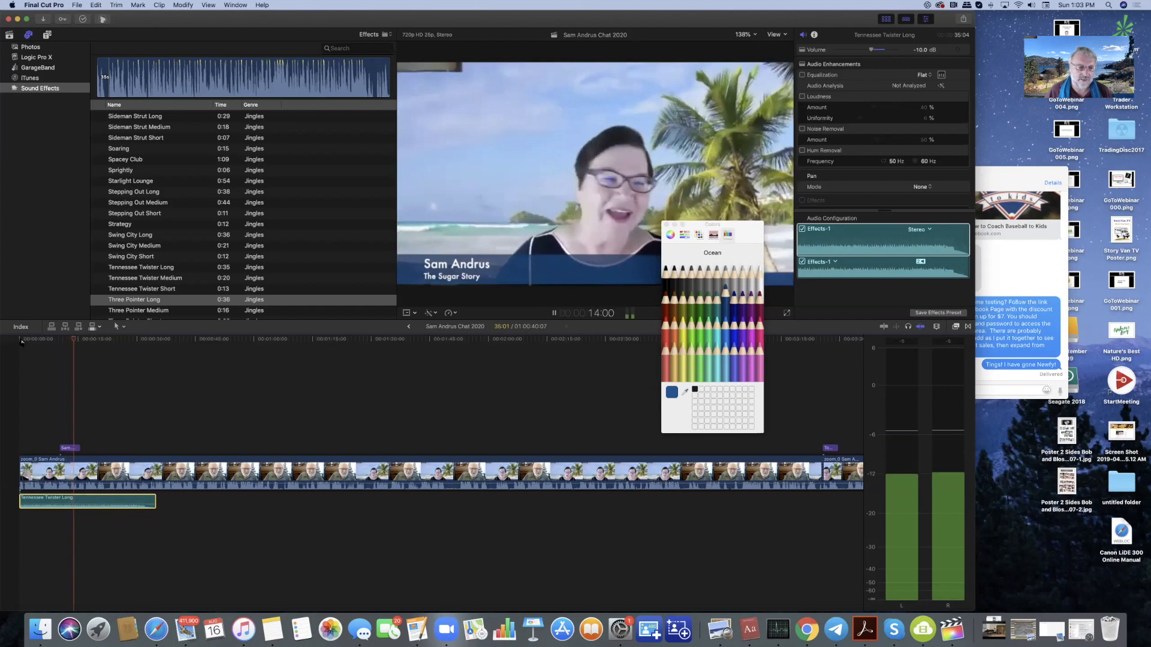
key("space")
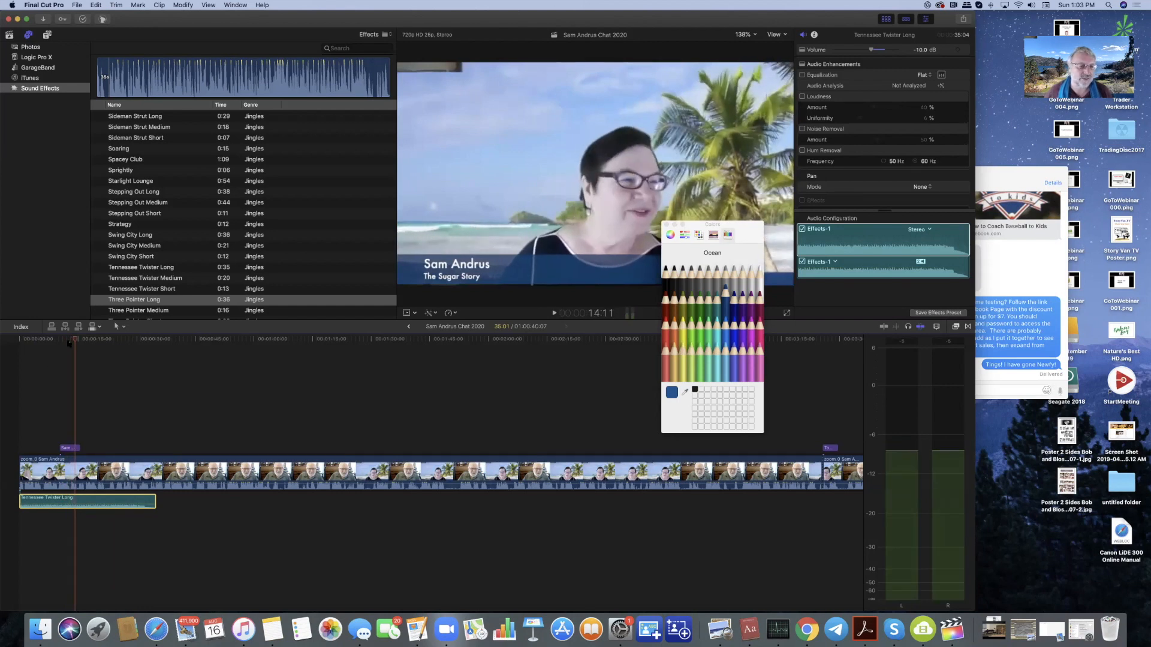
left_click(69, 340)
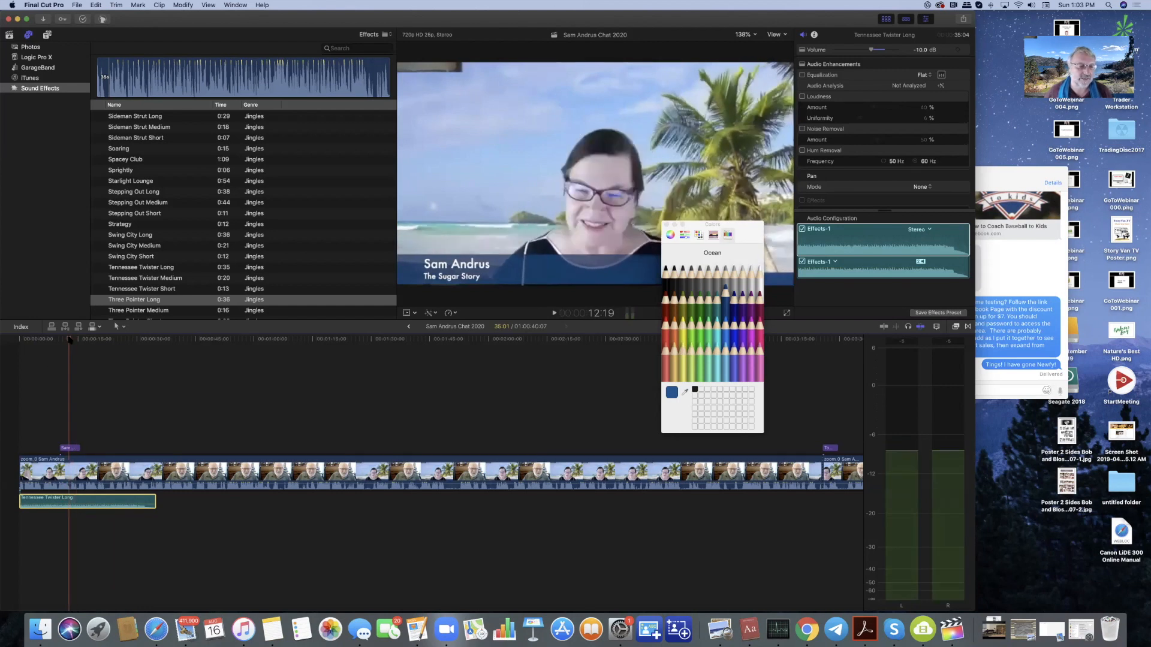
left_click(440, 279)
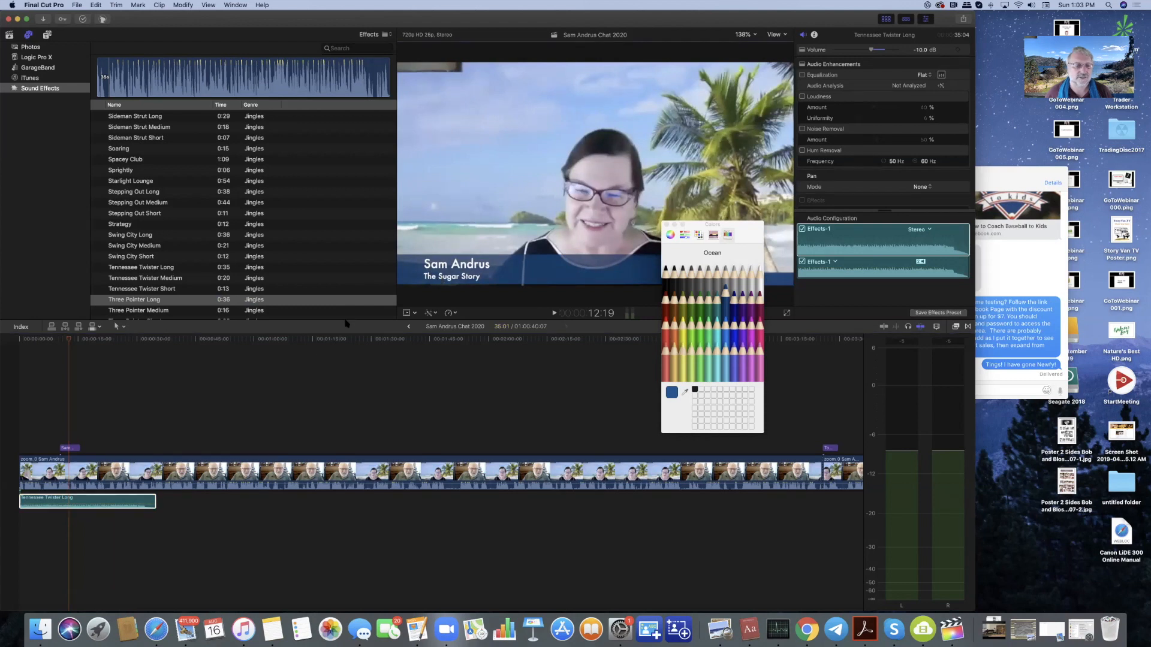
- Insert 'Brown' before 'Sugar' in the lower-third subtitle's text
left_click(69, 448)
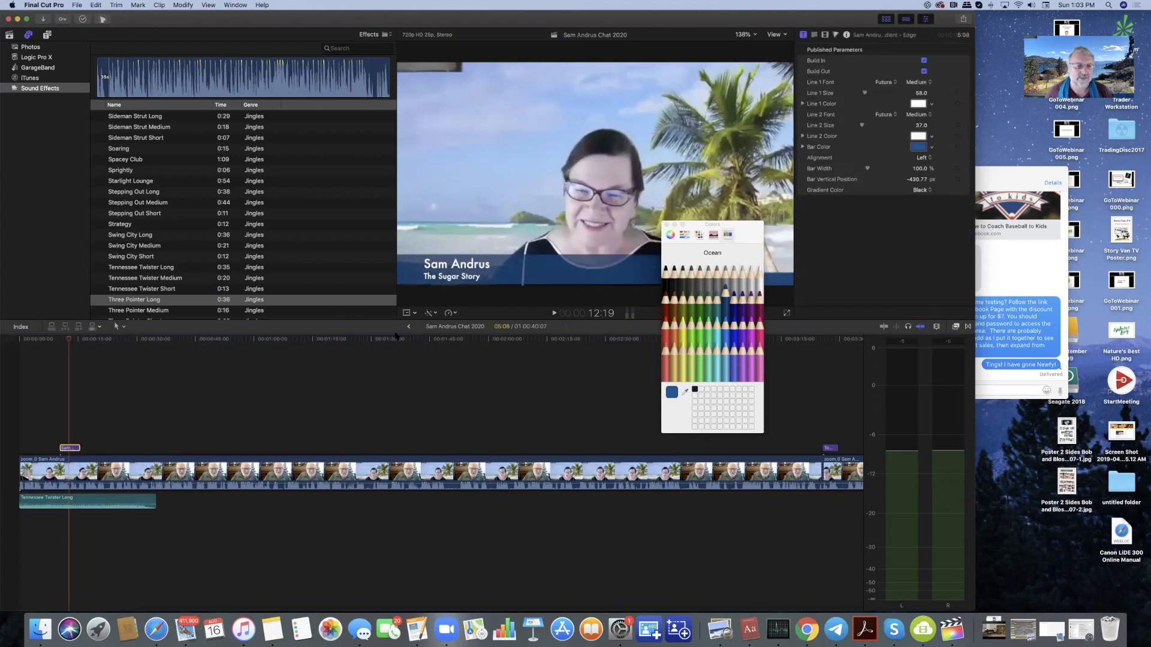
left_click(440, 290)
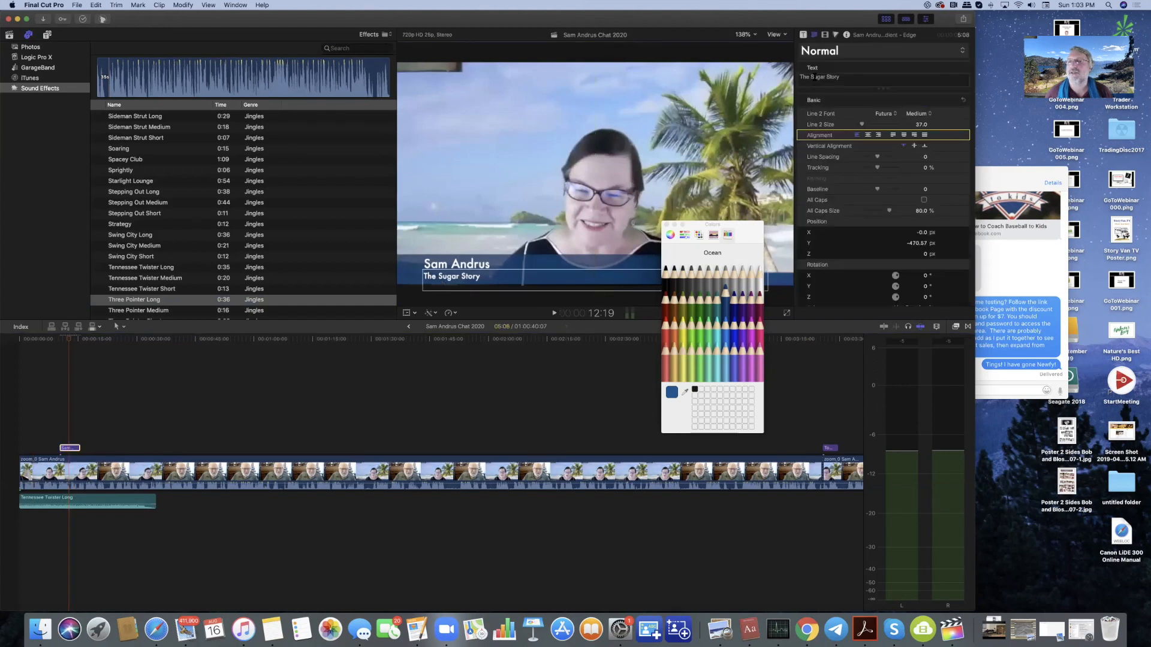
left_click(810, 76)
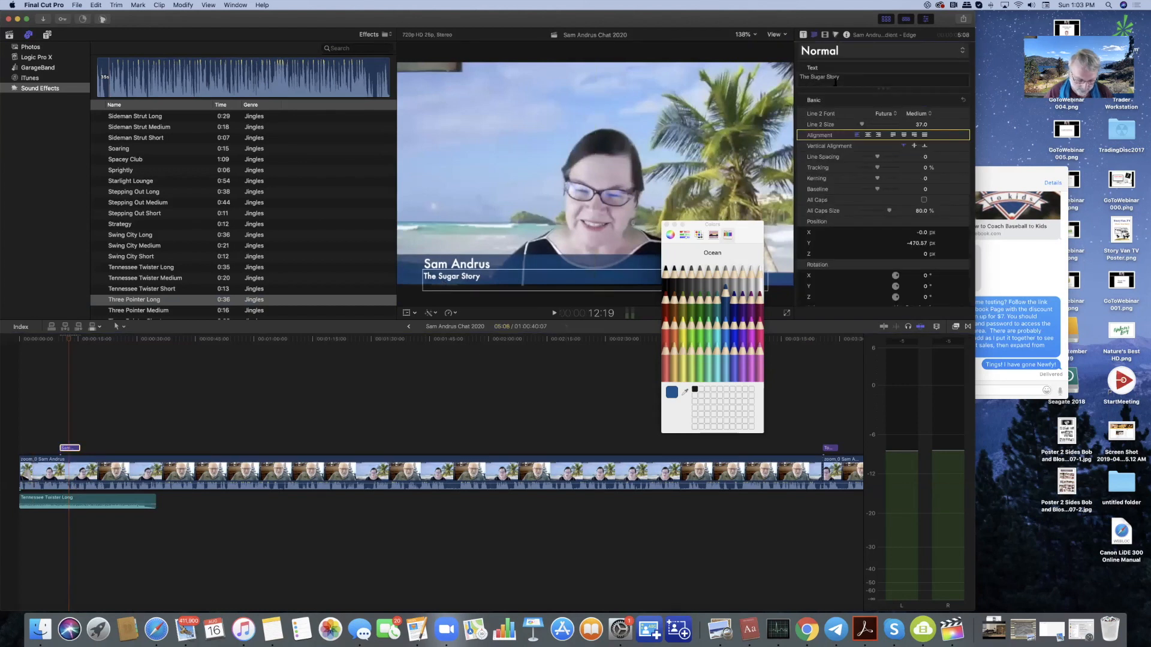
type("Brown")
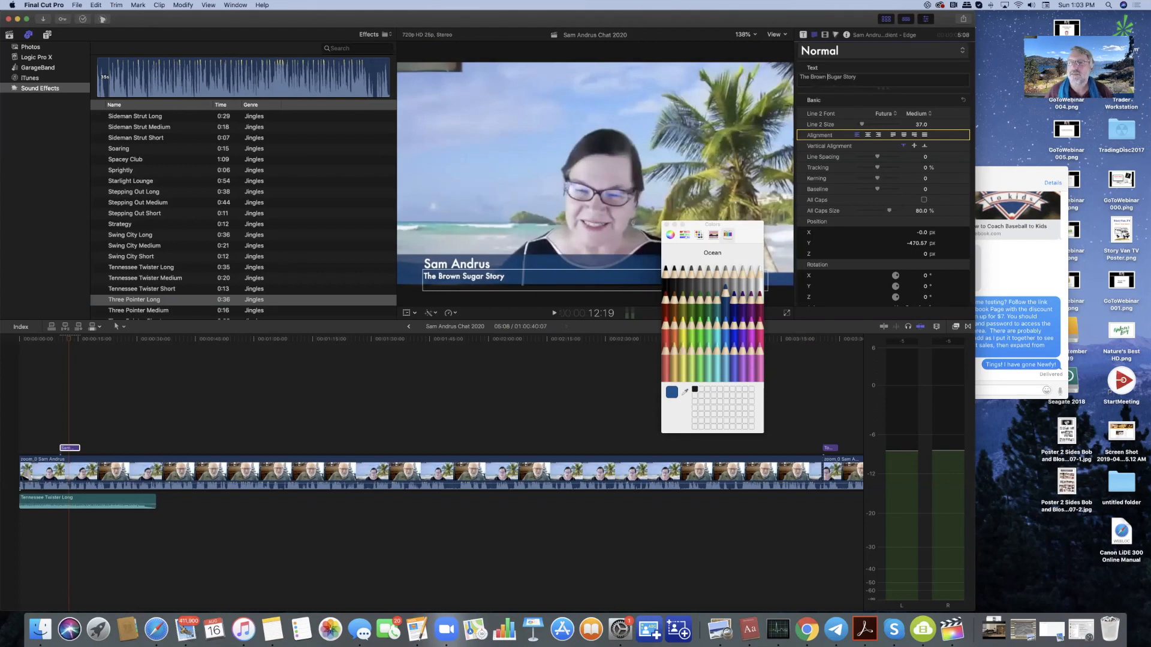
- Play the title to confirm it now reads 'The Brown Sugar Story'
left_click(60, 340)
key("space")
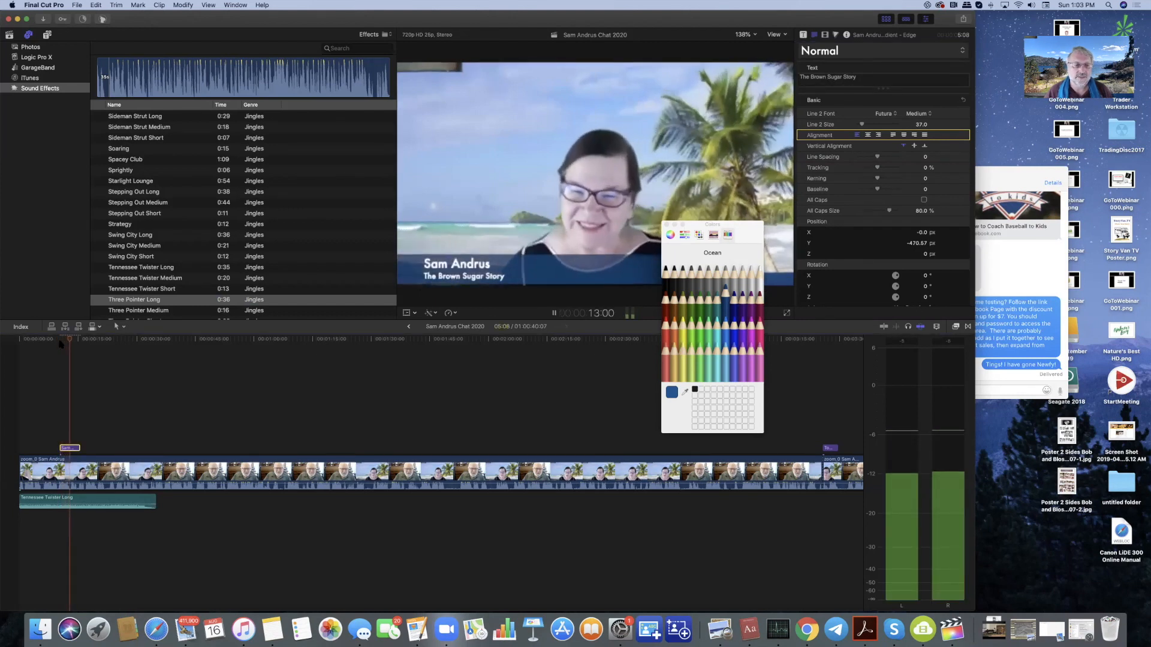
key("space")
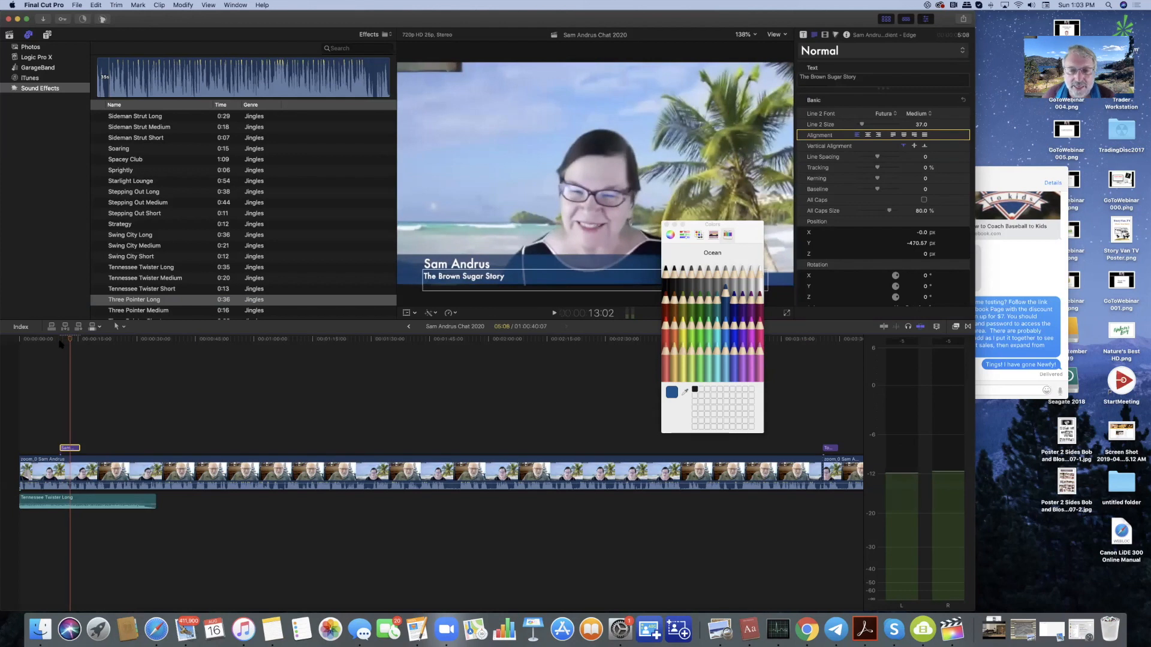